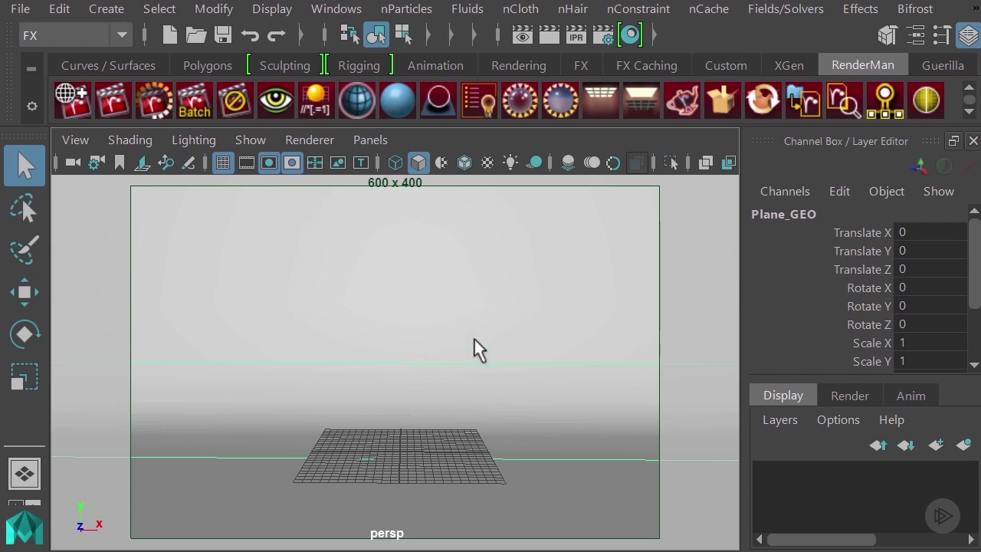
# Step: Create a RenderMan PxrStdAreaLight and orbit the view to reveal the backdrop wall
pyautogui.click(602, 103)
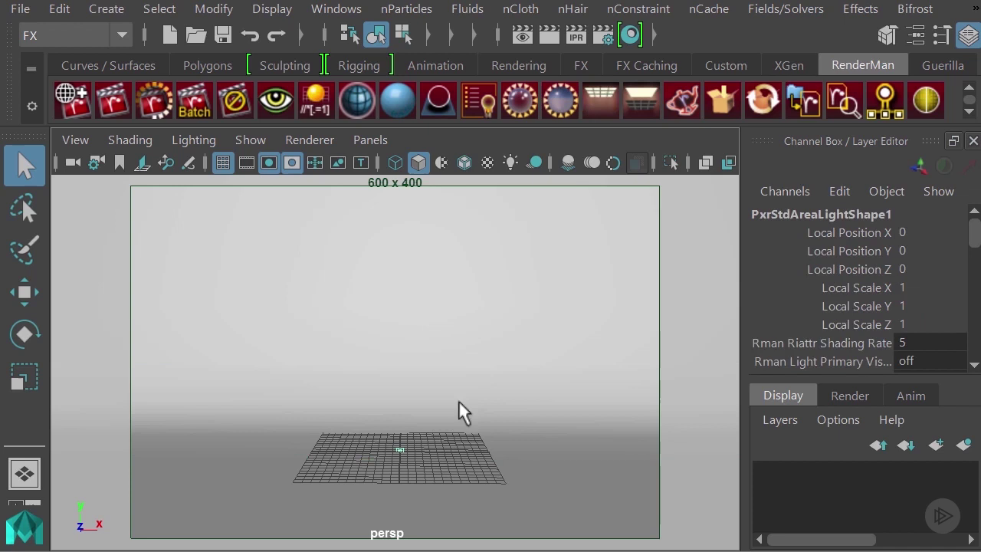
pyautogui.keyDown('alt'); pyautogui.moveTo(350, 353); pyautogui.dragTo(503, 476); pyautogui.keyUp('alt')
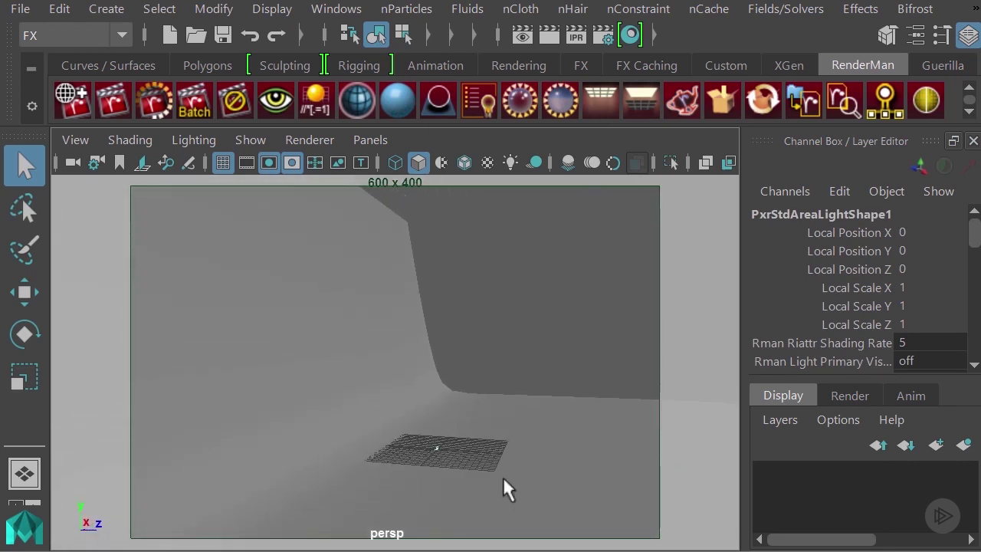
pyautogui.keyDown('alt'); pyautogui.moveTo(437, 396); pyautogui.dragTo(437, 302); pyautogui.keyUp('alt')
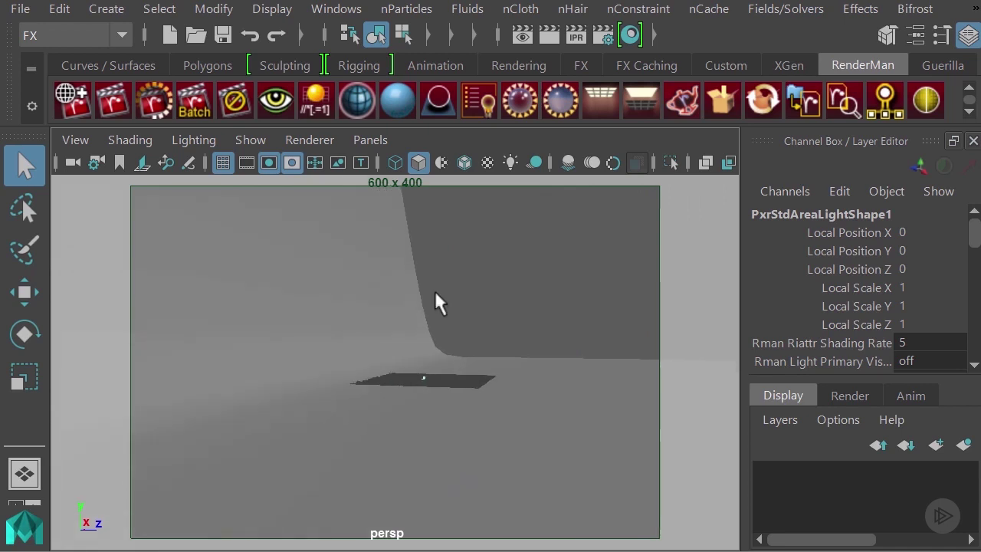
pyautogui.keyDown('alt'); pyautogui.moveTo(437, 302); pyautogui.dragTo(534, 354, button='right'); pyautogui.keyUp('alt')
# Step: Raise the area light above the floor and tilt it at an angle
pyautogui.press('w')
pyautogui.moveTo(455, 306); pyautogui.dragTo(462, 245)
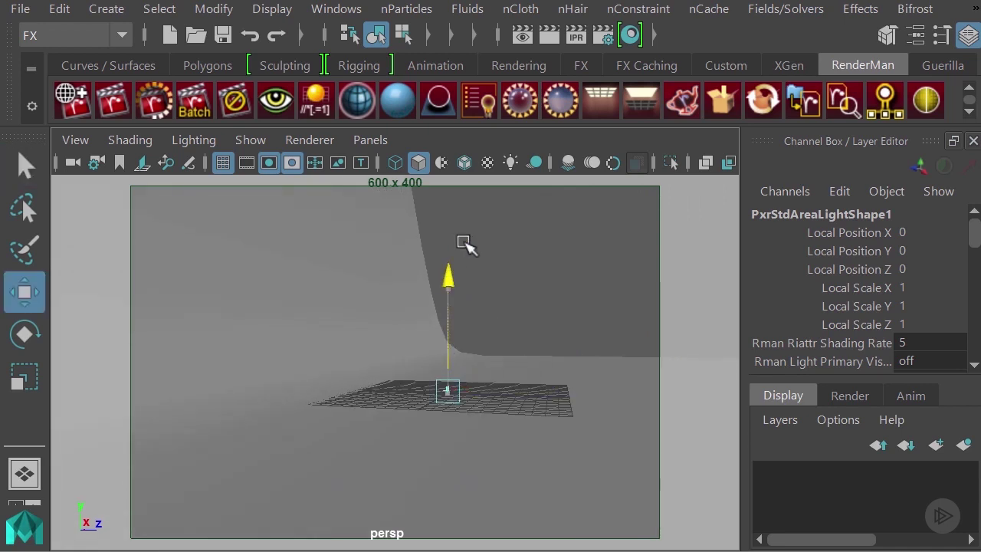
pyautogui.press('e')
pyautogui.press('r')
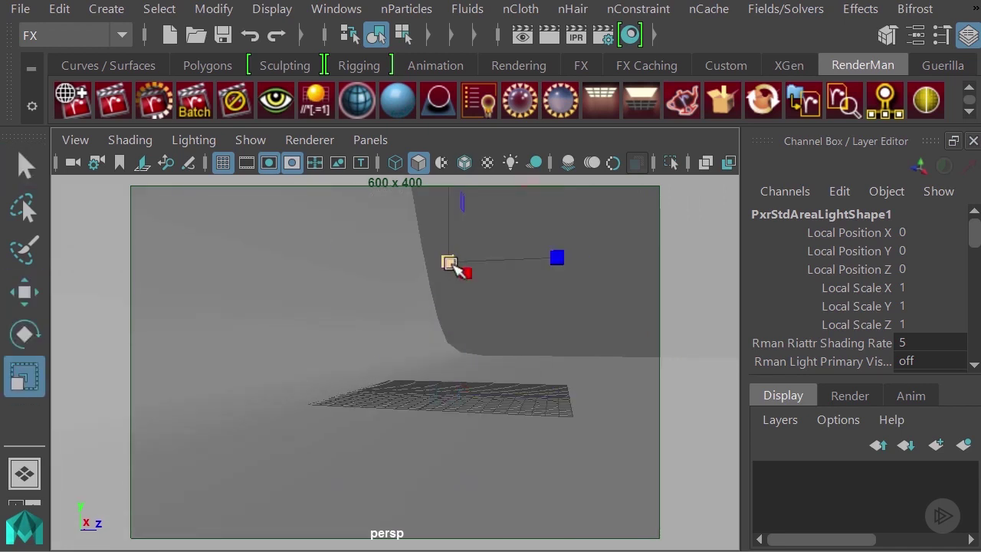
pyautogui.press('e')
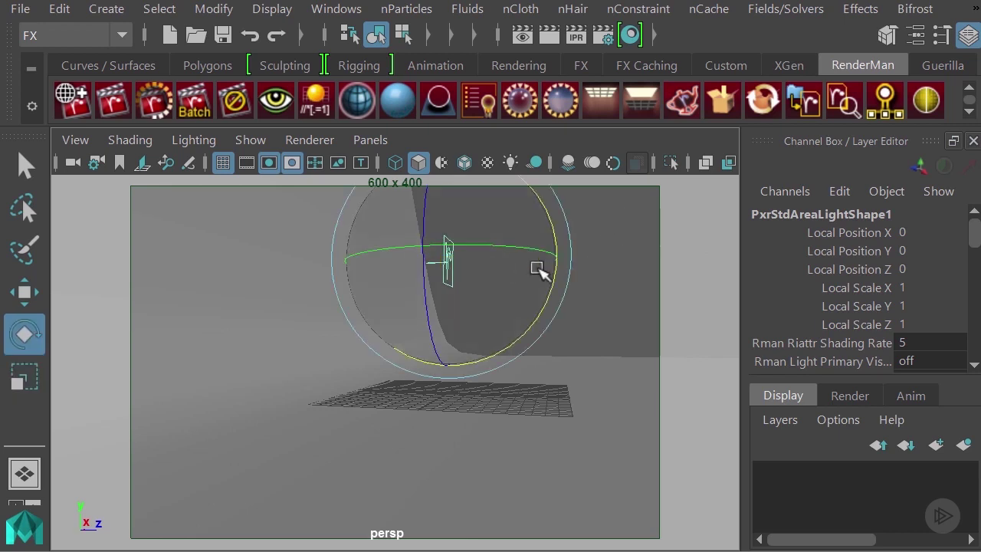
pyautogui.moveTo(565, 278); pyautogui.dragTo(543, 136)
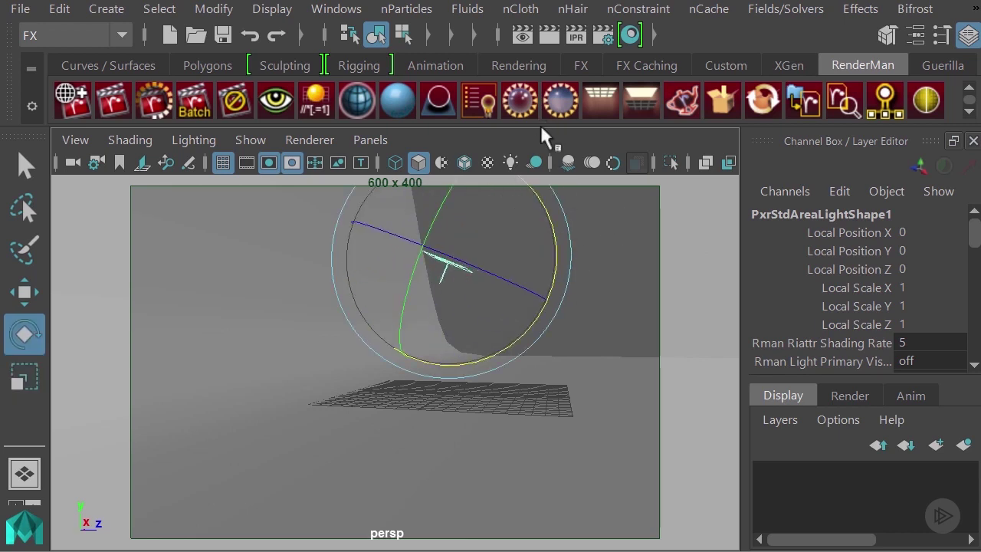
# Step: Briefly open and close the light's attribute settings, then deselect the light
pyautogui.hotkey('ctrl', 'a')
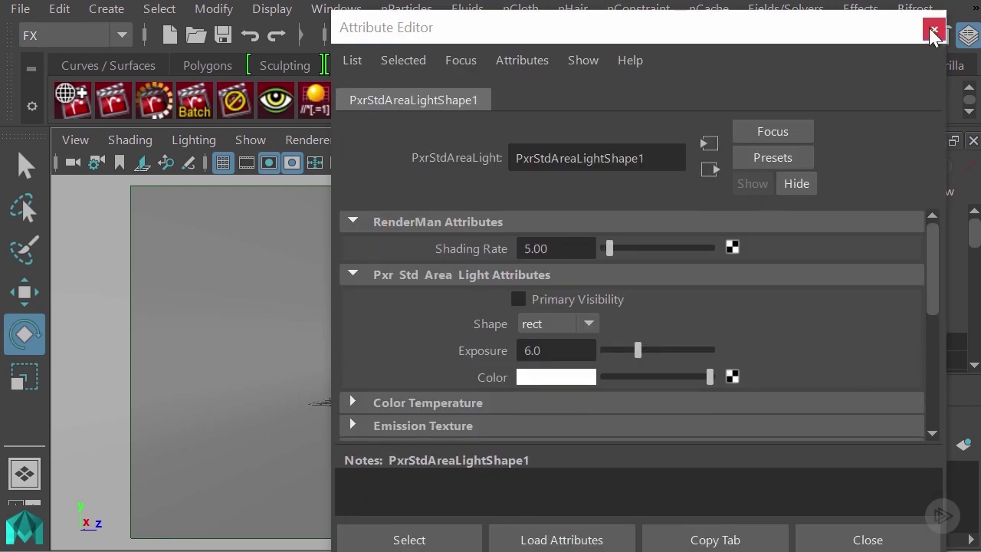
pyautogui.click(933, 32)
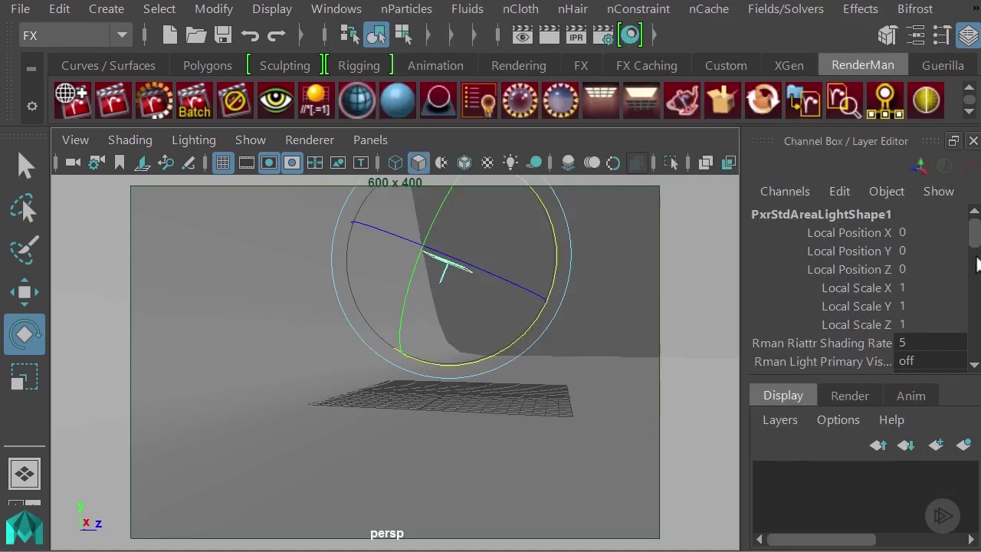
pyautogui.scroll(-5, 937, 264)
pyautogui.click(615, 267)
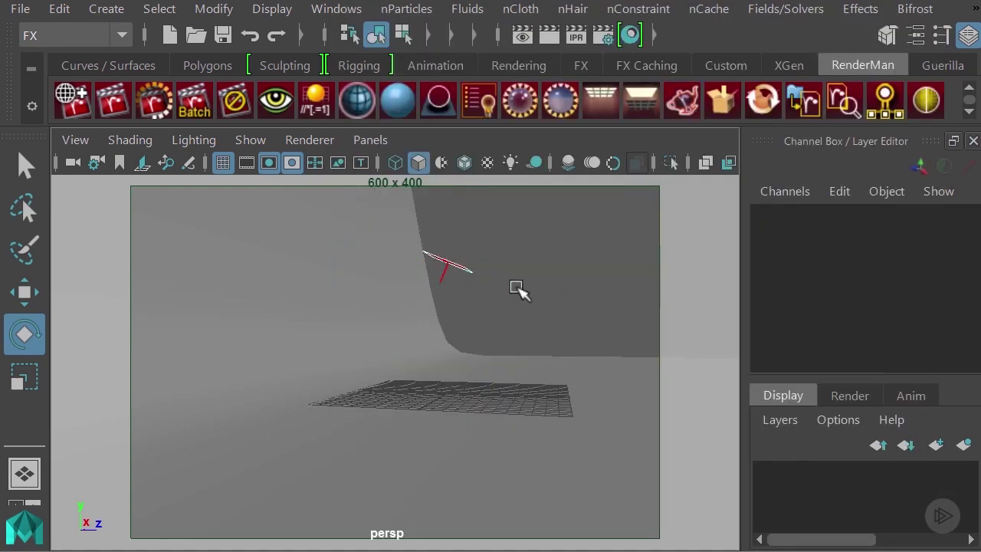
# Step: Set the area light's Rotate X to -90 so it points straight down
pyautogui.click(465, 268)
pyautogui.doubleClick(918, 289)
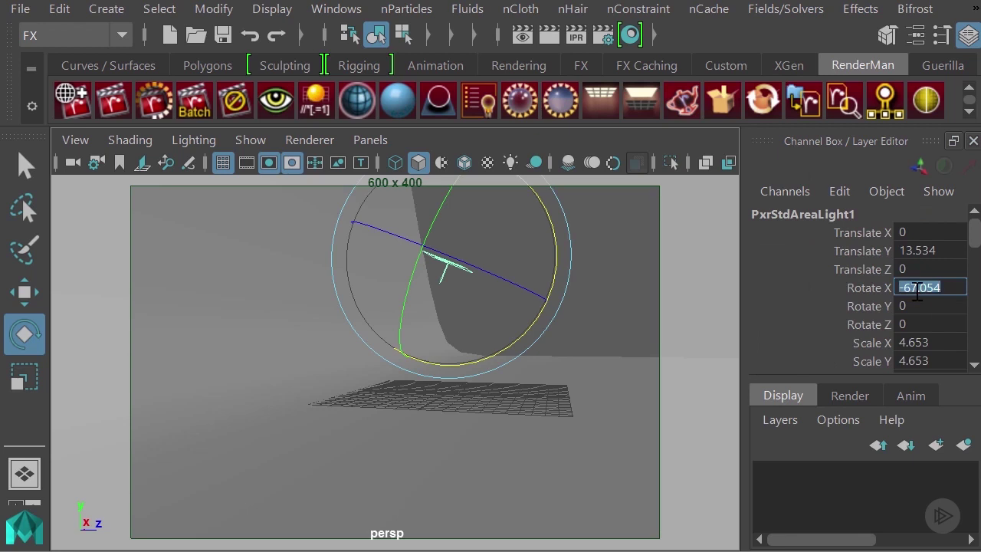
pyautogui.write('-90')
pyautogui.press('Return')
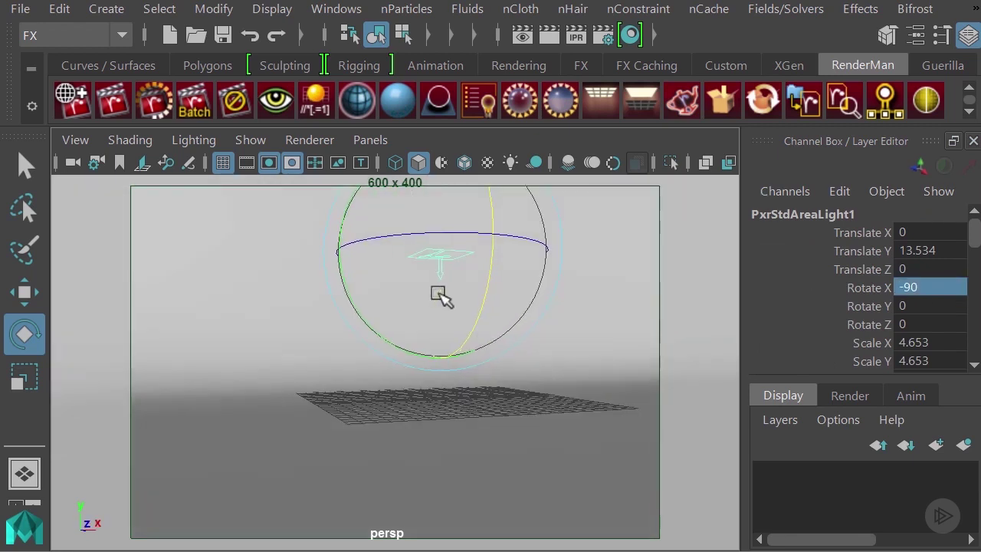
# Step: Move the light toward the backdrop wall to Translate Y 24.146 and Translate Z -22.651
pyautogui.keyDown('alt'); pyautogui.moveTo(441, 298); pyautogui.dragTo(499, 278); pyautogui.keyUp('alt')
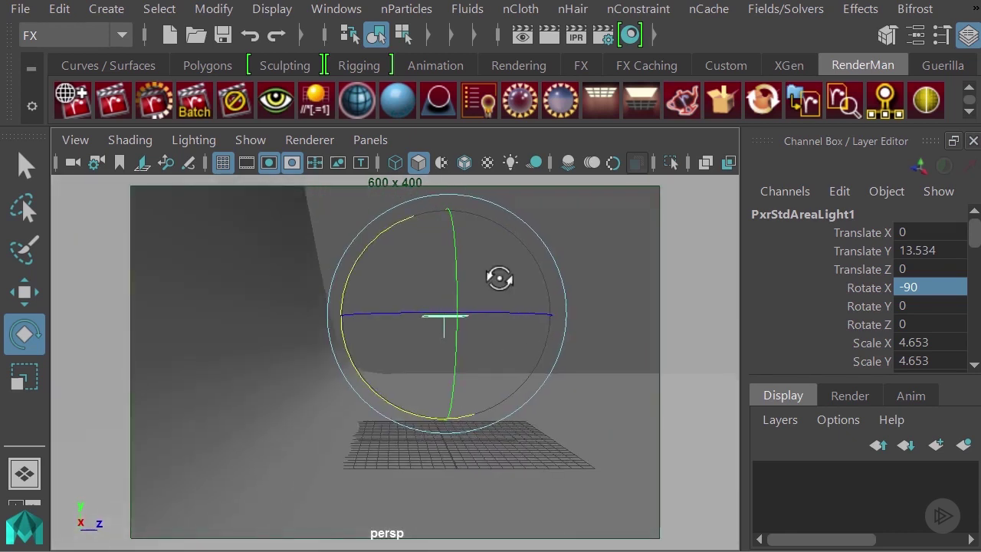
pyautogui.press('w')
pyautogui.moveTo(299, 314); pyautogui.dragTo(160, 308)
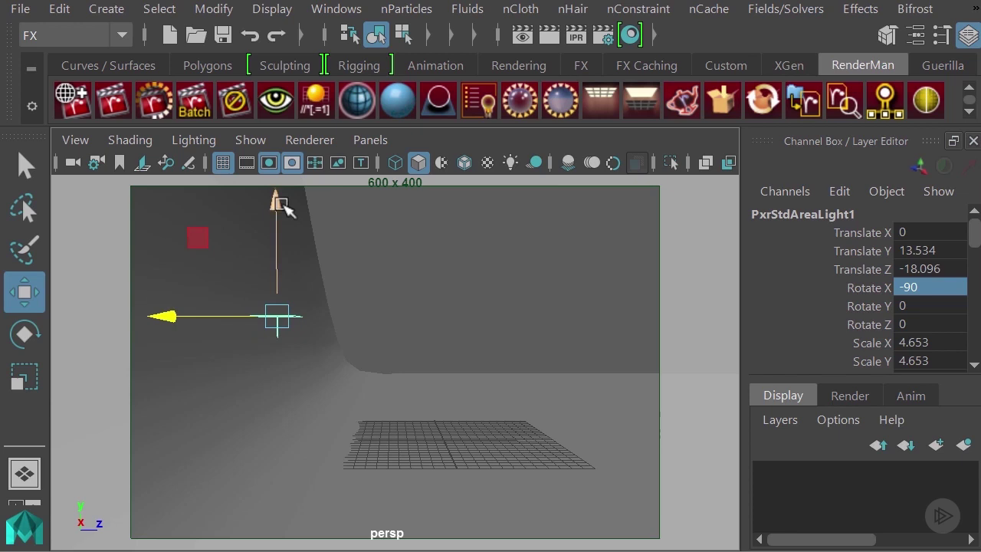
pyautogui.moveTo(277, 201); pyautogui.dragTo(280, 103)
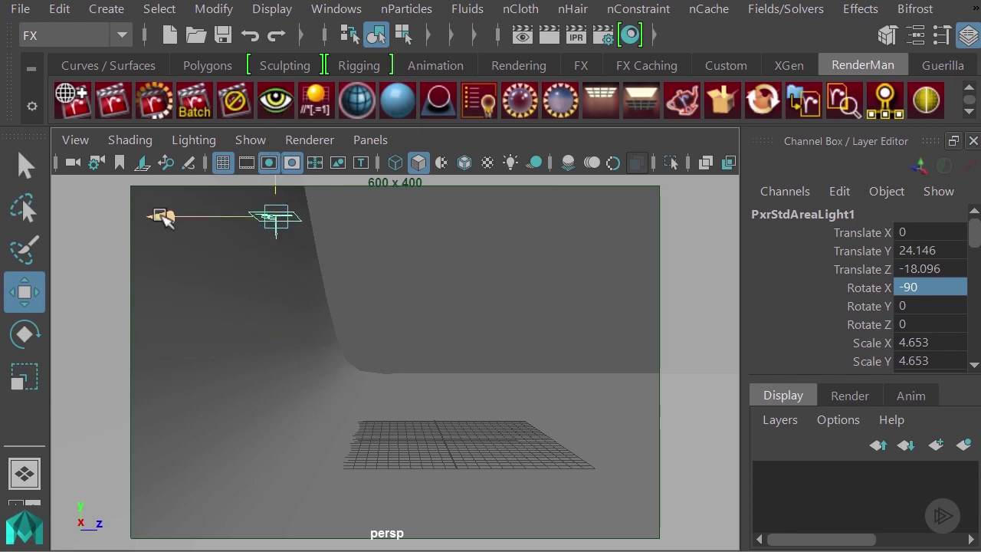
pyautogui.moveTo(158, 216)
pyautogui.mouseDown()
pyautogui.moveTo(107, 212)
pyautogui.moveTo(171, 222)
pyautogui.mouseUp()
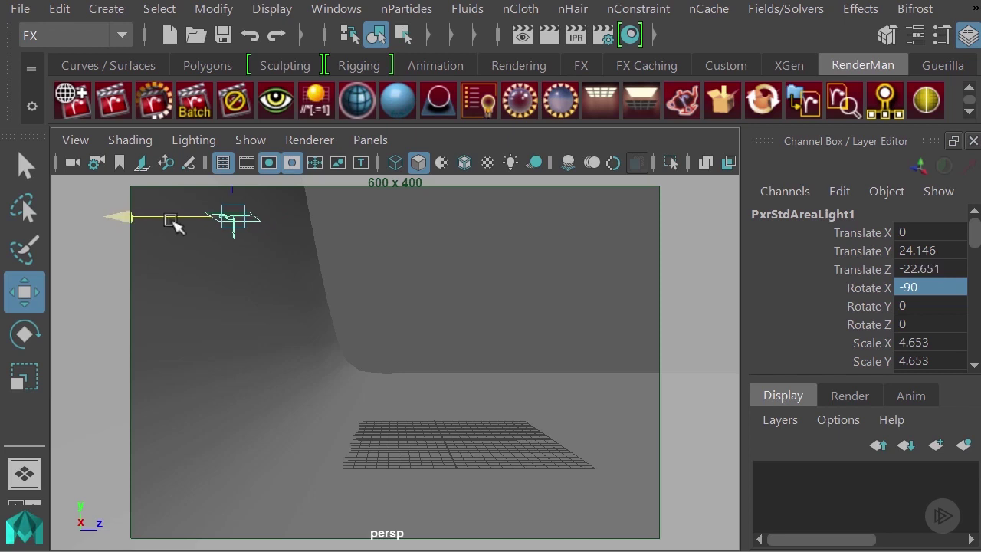
pyautogui.keyDown('alt'); pyautogui.moveTo(545, 307); pyautogui.dragTo(431, 336); pyautogui.keyUp('alt')
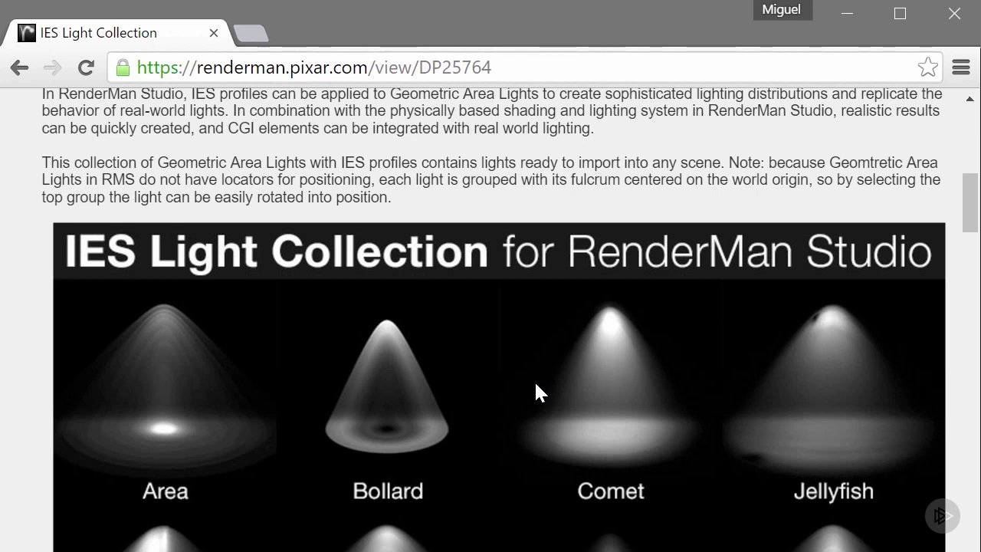
# Step: Browse the renderman.pixar.com IES gallery, from Area and Bollard down to Pear
pyautogui.scroll(-3, 510, 350)
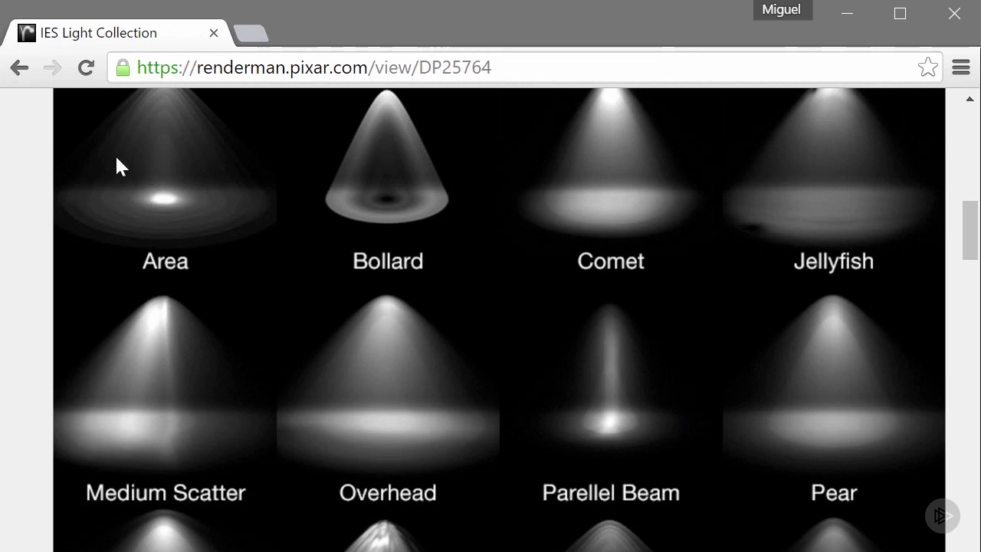
pyautogui.scroll(2, 224, 230)
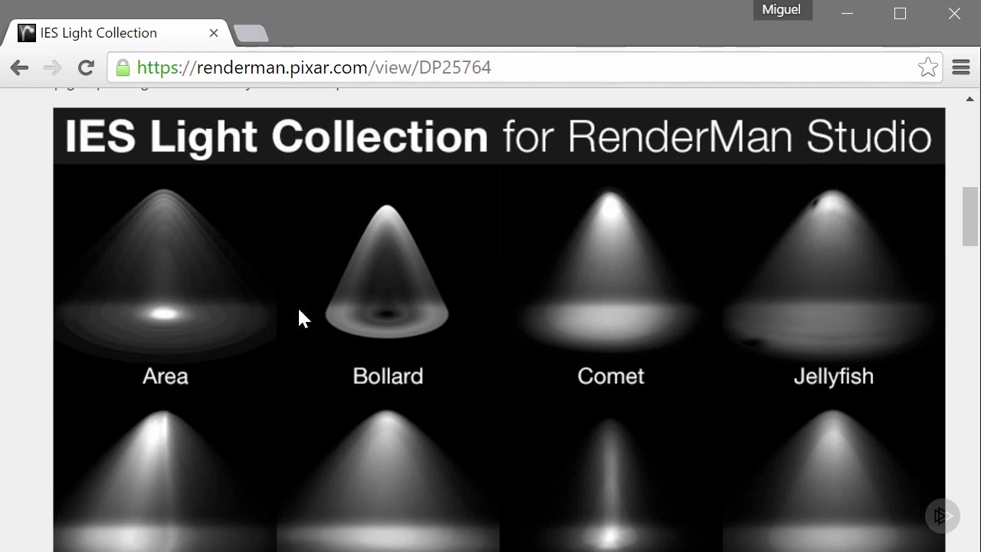
pyautogui.scroll(-2, 315, 343)
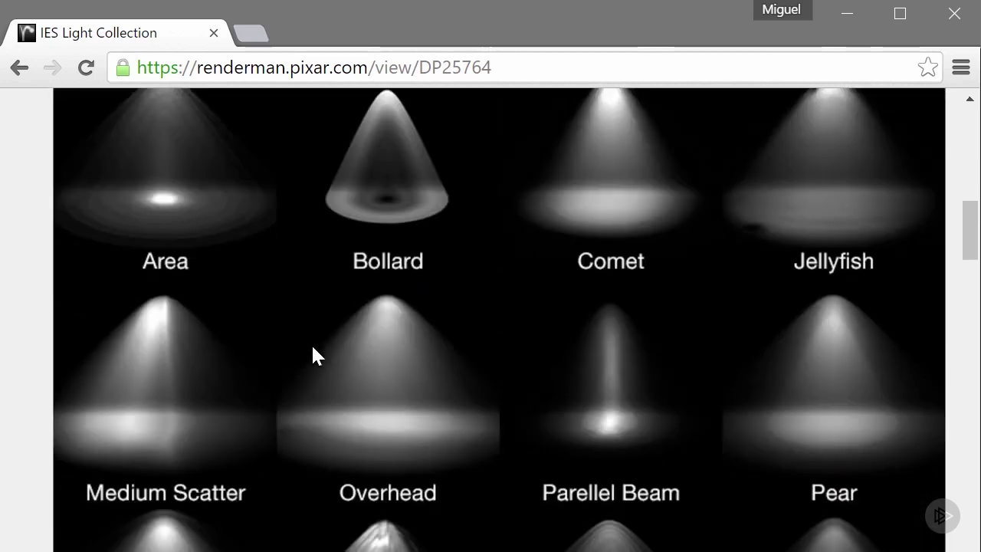
pyautogui.scroll(-4, 313, 349)
pyautogui.scroll(-2, 391, 330)
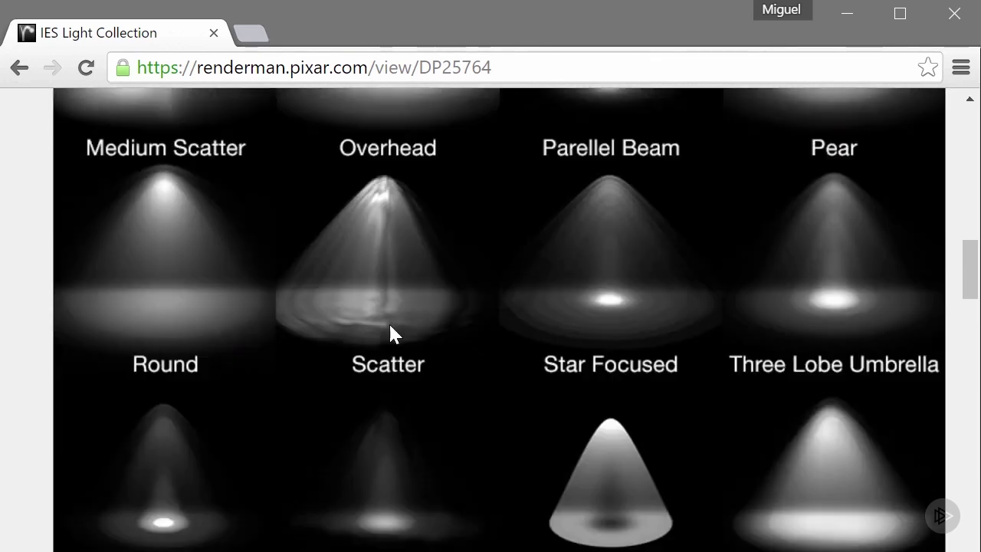
pyautogui.scroll(-2, 390, 328)
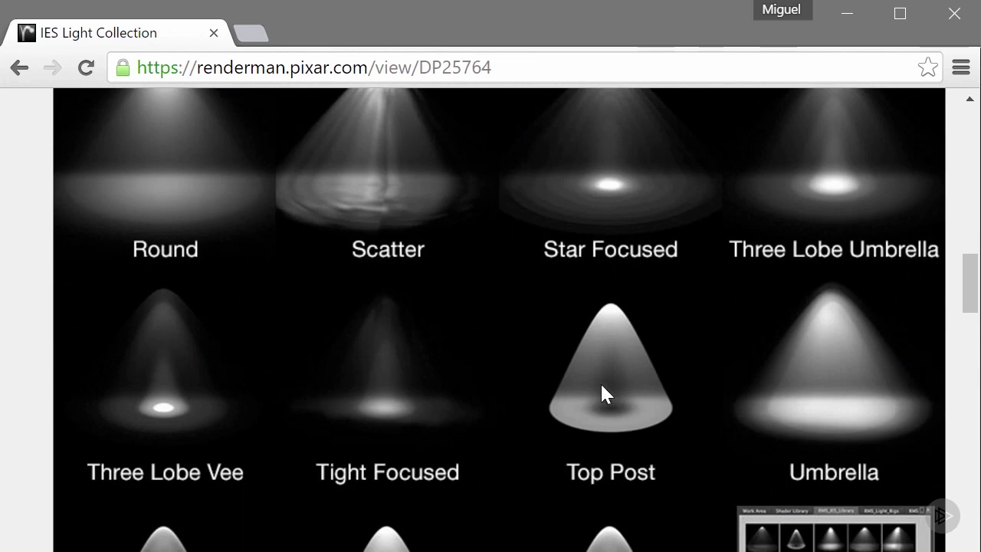
pyautogui.scroll(8, 601, 393)
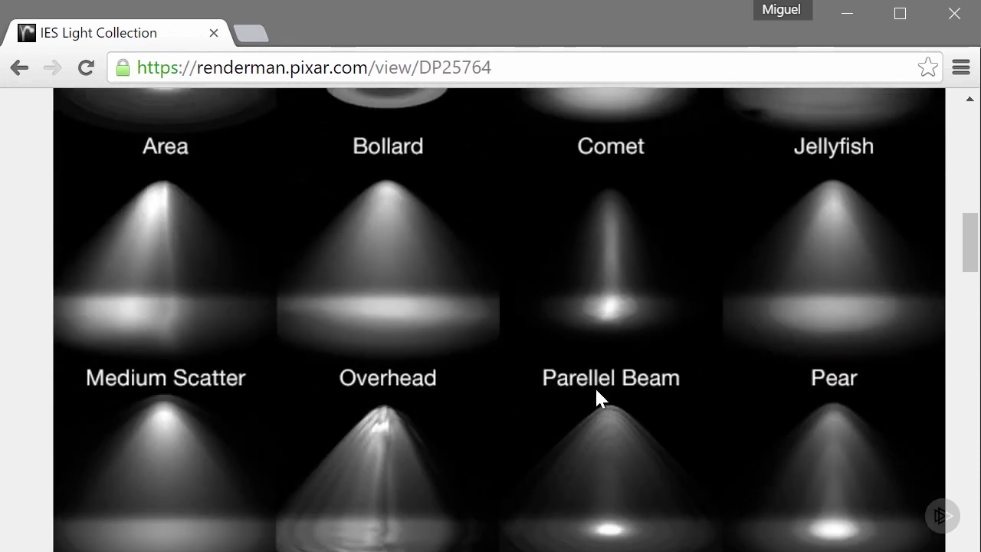
pyautogui.scroll(3, 595, 392)
pyautogui.scroll(6, 595, 392)
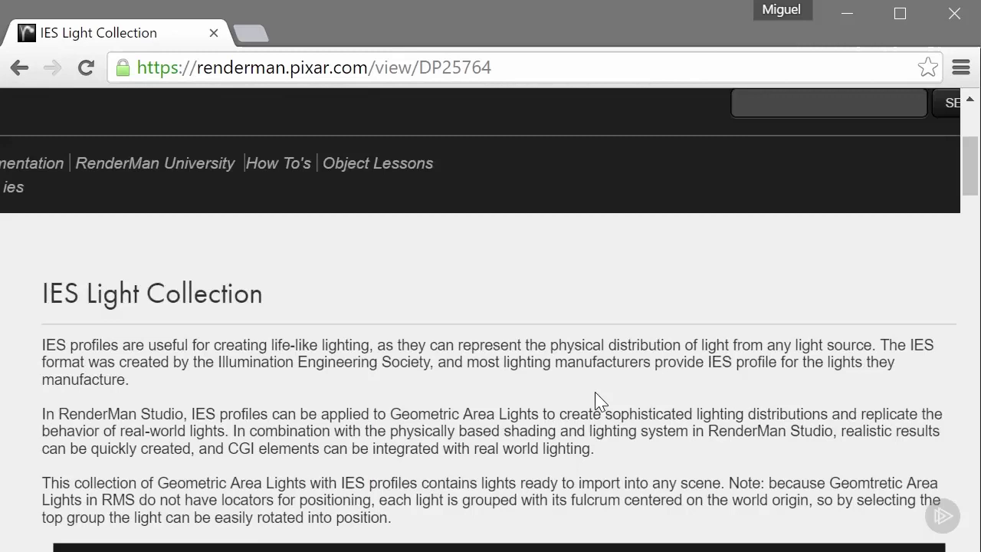
pyautogui.scroll(2, 595, 393)
pyautogui.scroll(-3, 431, 427)
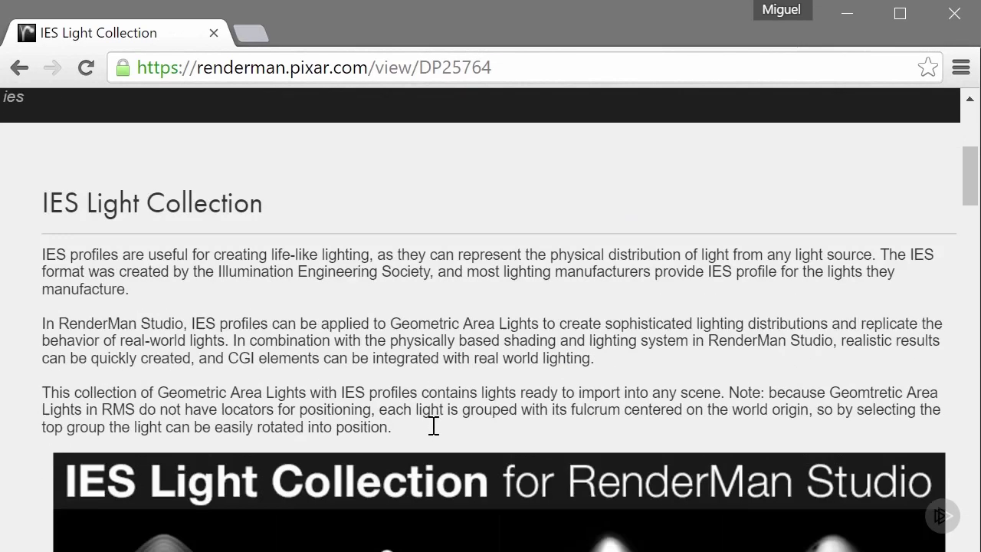
pyautogui.scroll(-2, 453, 433)
pyautogui.scroll(-6, 465, 429)
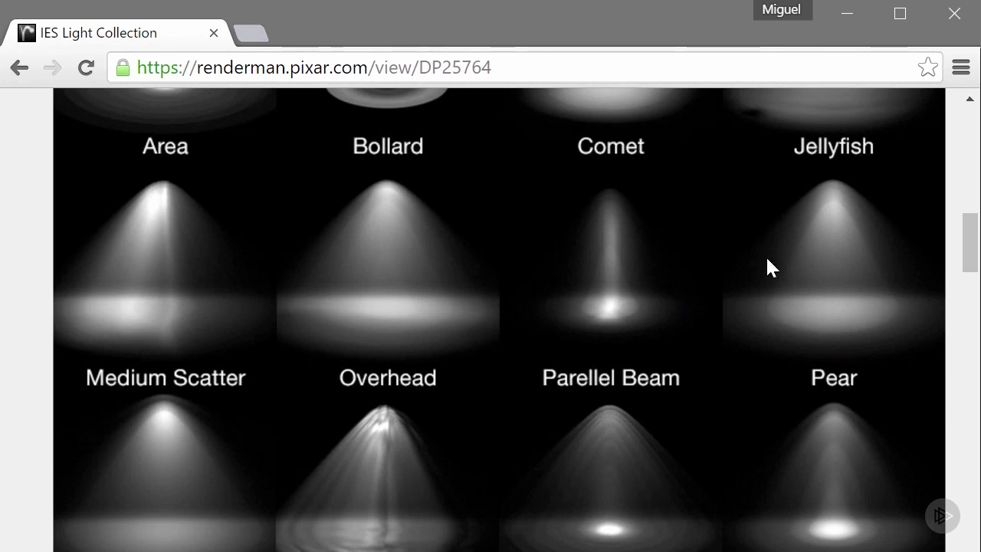
# Step: Back in Maya, expand the Light Profile section in PxrStdAreaLightShape1's Attribute Editor
pyautogui.click(851, 15)
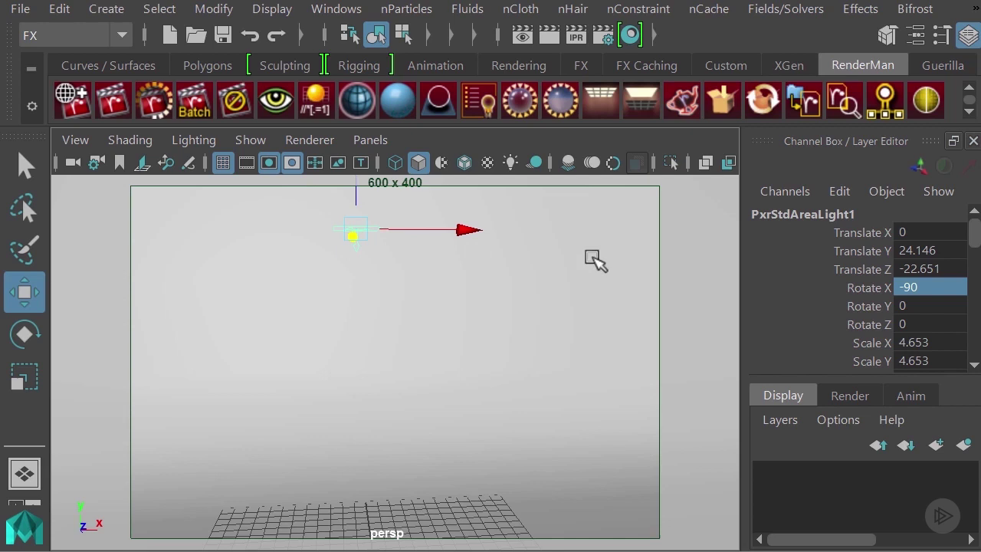
pyautogui.hotkey('ctrl', 'a')
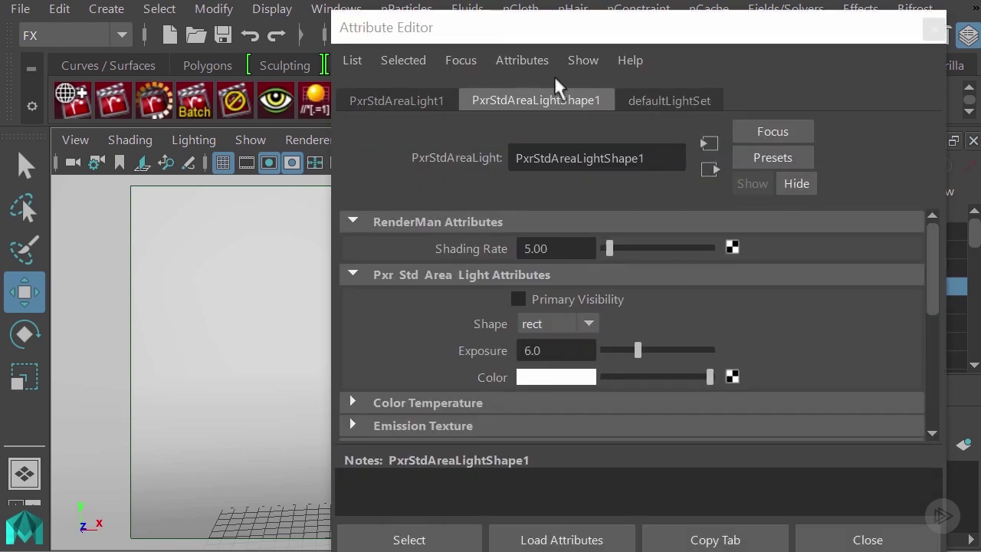
pyautogui.moveTo(476, 32); pyautogui.dragTo(564, 20)
pyautogui.scroll(-5, 569, 313)
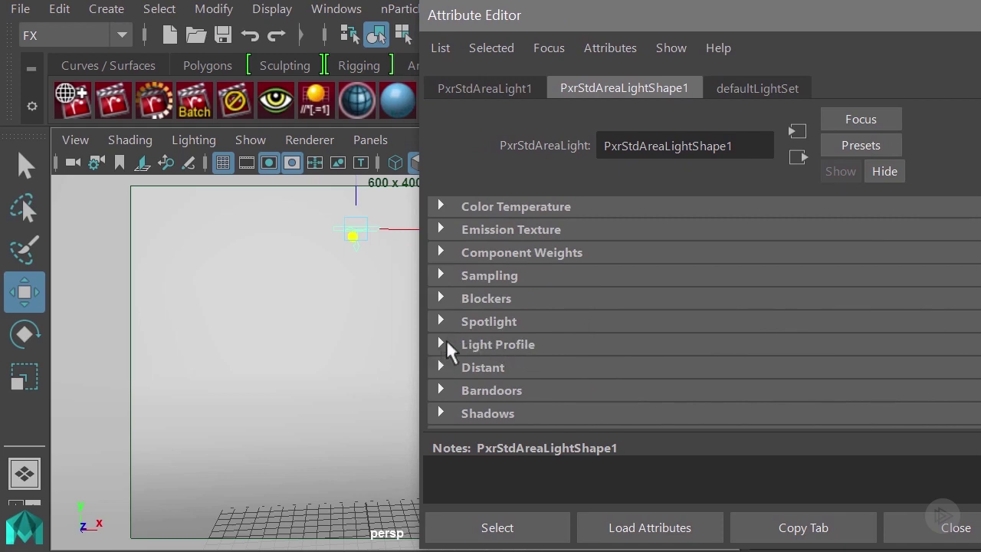
pyautogui.click(499, 344)
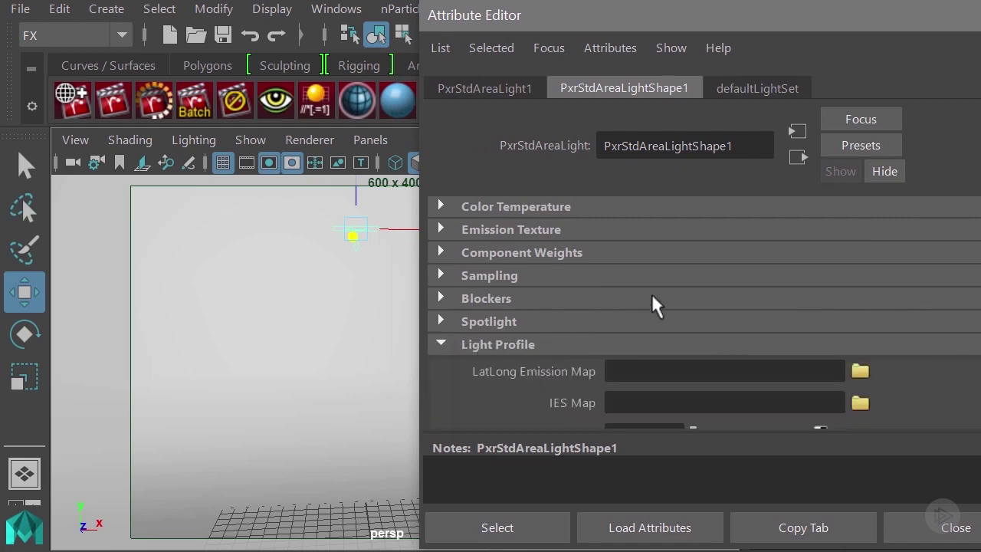
pyautogui.scroll(-3, 652, 303)
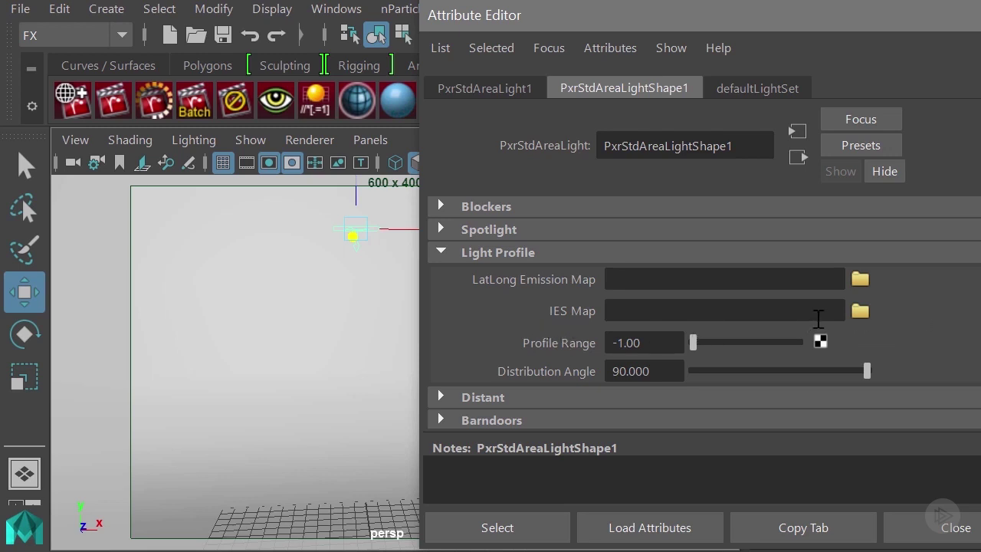
# Step: Load ThreeLobeUmbrella.ies from sourceimages/IES_profiles as the light's IES Map
pyautogui.click(861, 311)
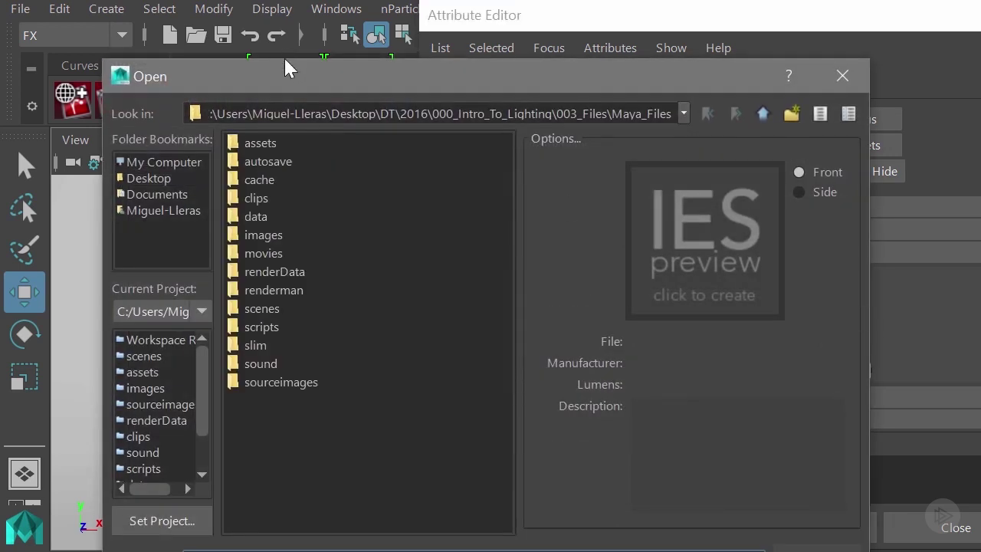
pyautogui.moveTo(285, 62); pyautogui.dragTo(346, 58)
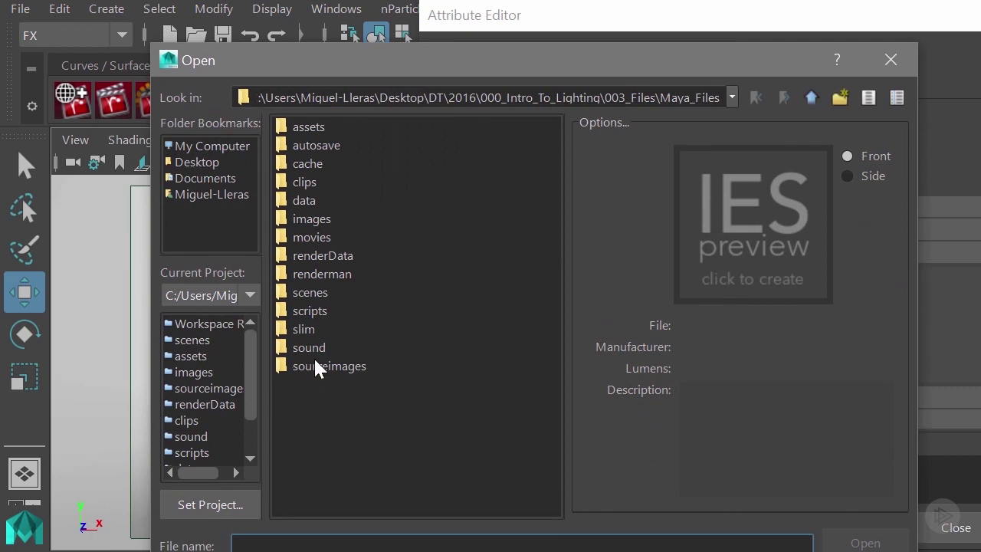
pyautogui.doubleClick(343, 366)
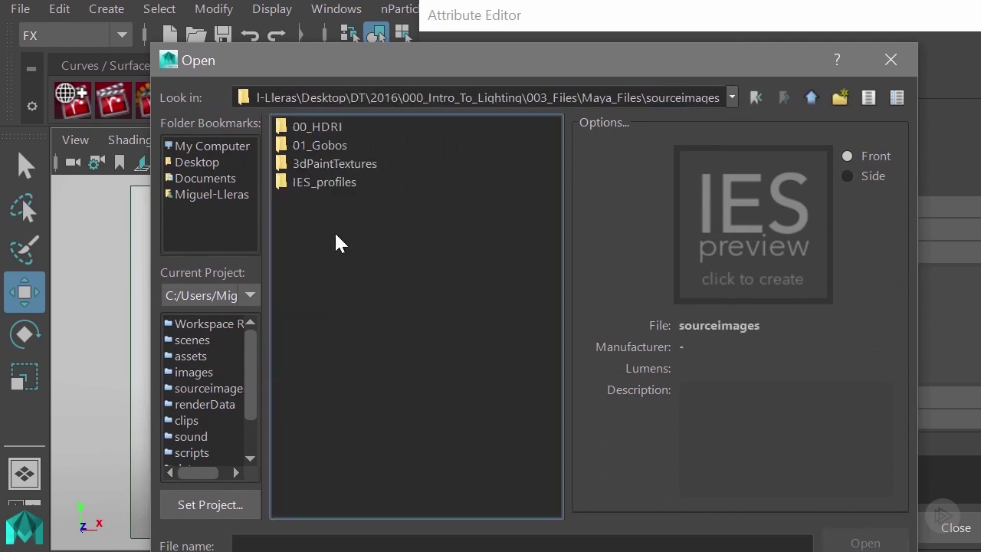
pyautogui.doubleClick(325, 184)
pyautogui.click(325, 184)
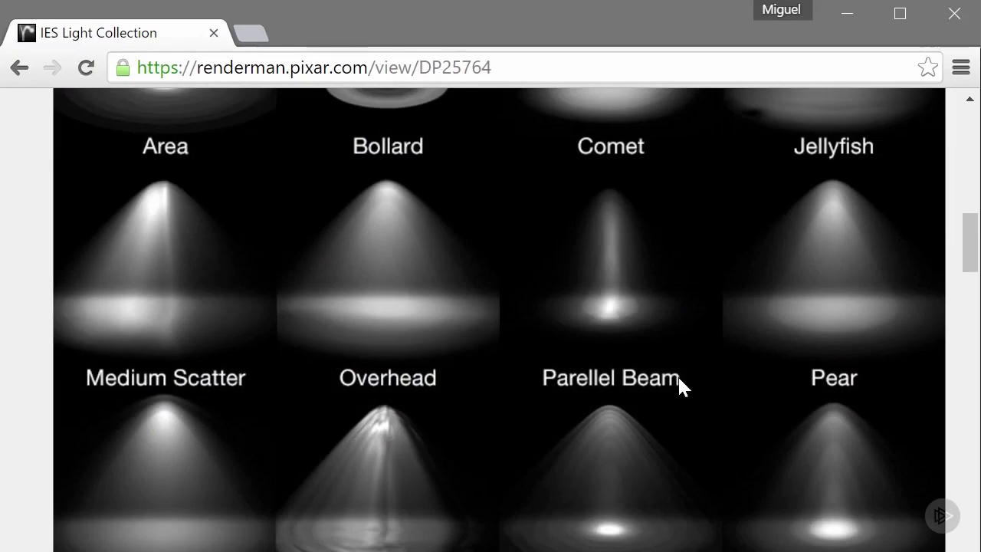
pyautogui.scroll(-2, 677, 374)
pyautogui.scroll(-2, 678, 379)
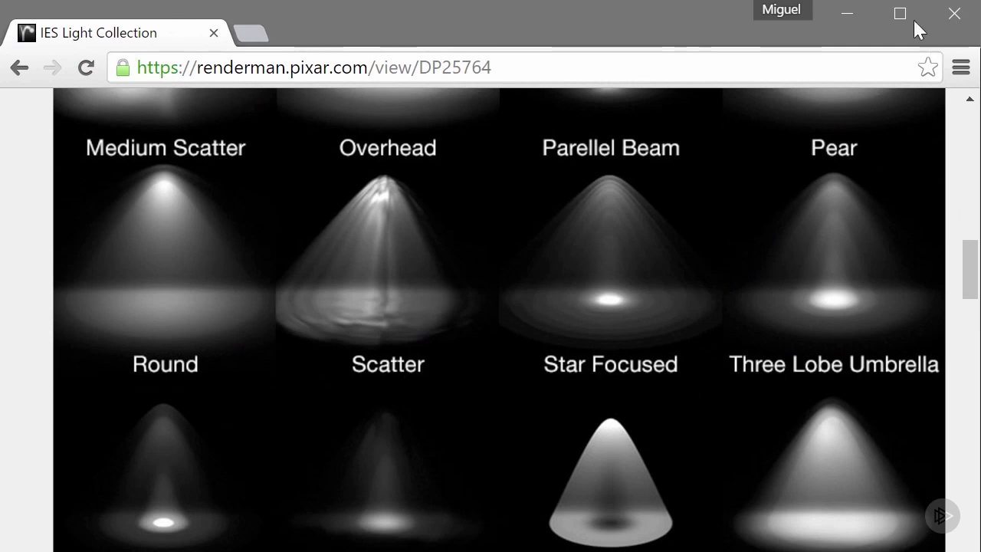
pyautogui.click(845, 14)
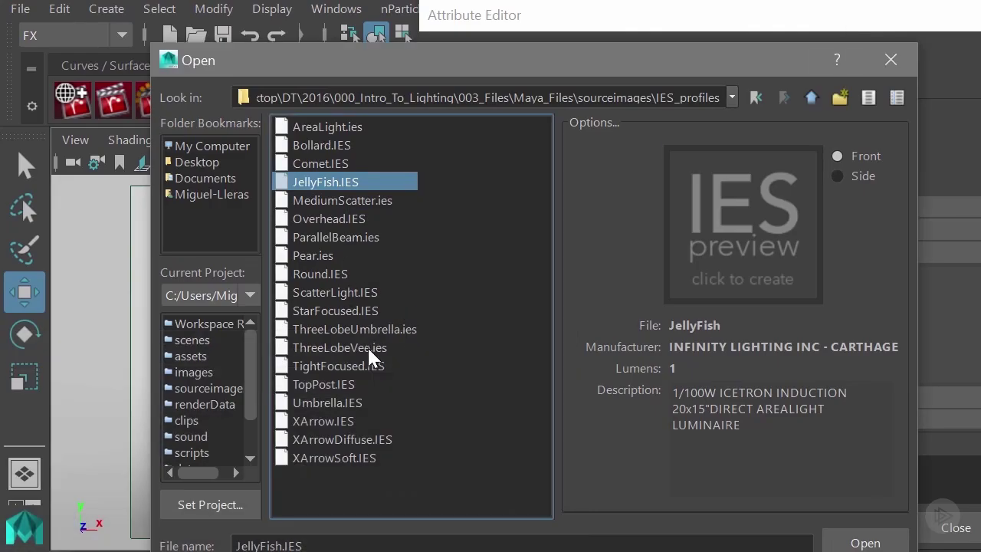
pyautogui.click(349, 329)
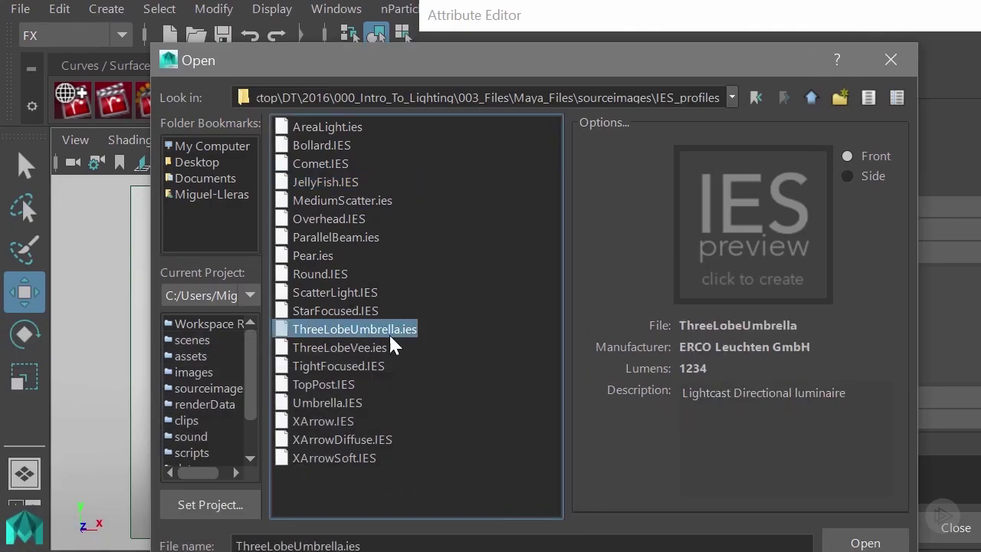
pyautogui.click(862, 542)
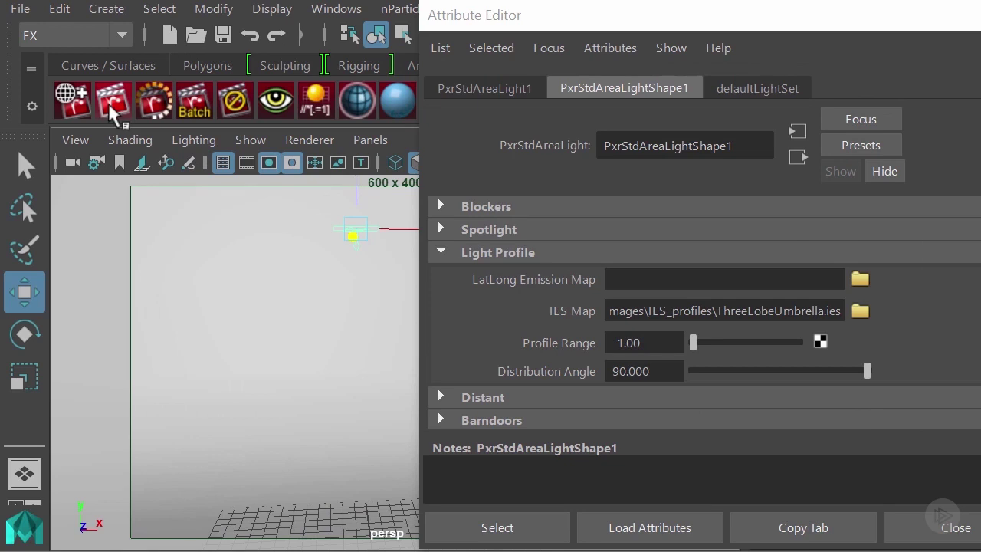
# Step: Render the scene with RenderMan, raise the exposure, then stop and close the render
pyautogui.click(113, 114)
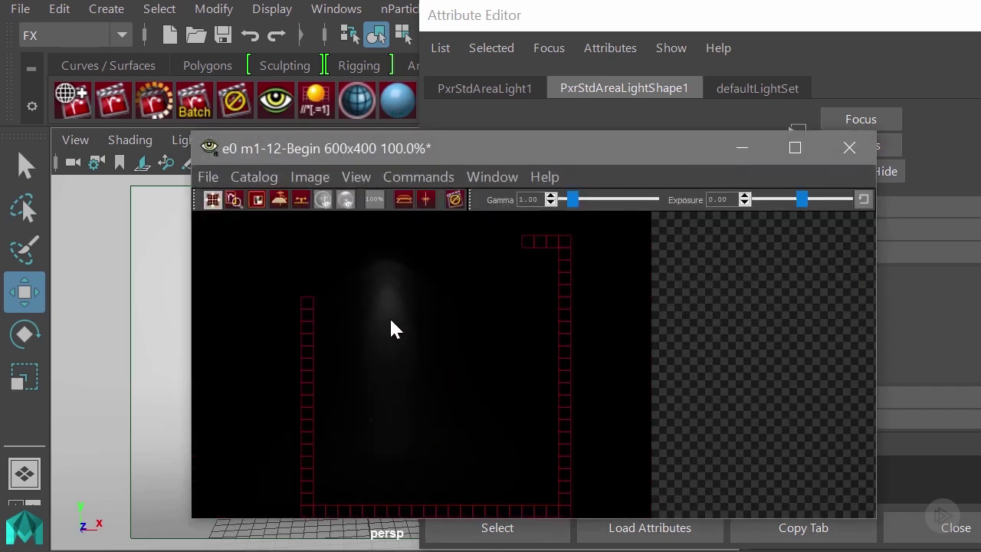
pyautogui.moveTo(795, 203); pyautogui.dragTo(823, 207)
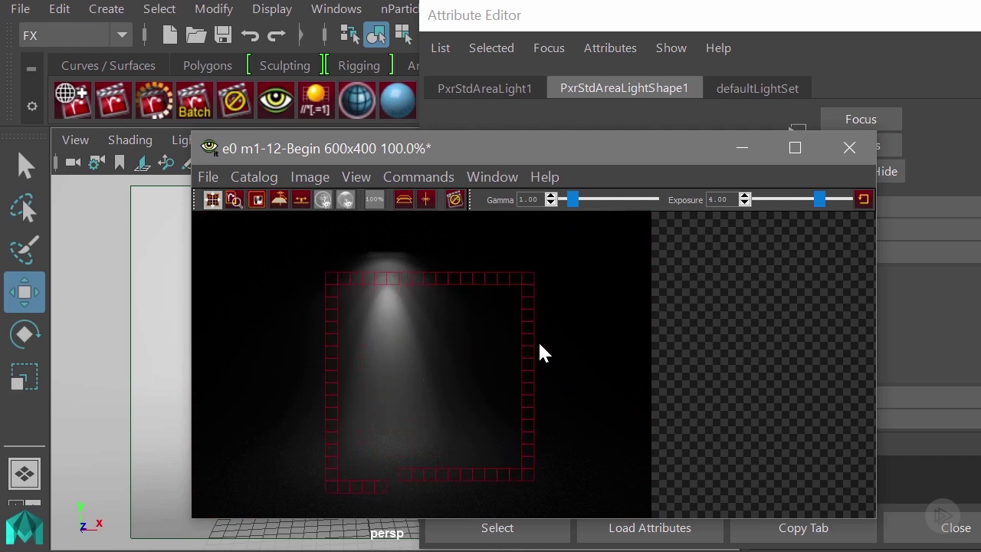
pyautogui.click(453, 200)
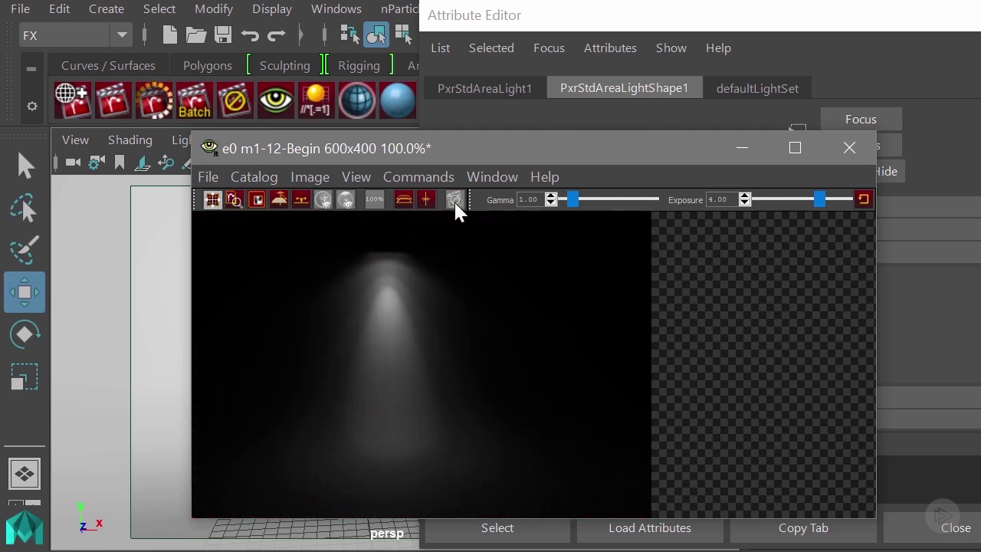
pyautogui.click(850, 145)
# Step: Discard the render session and change the Distribution Angle from 90 to 35
pyautogui.click(441, 327)
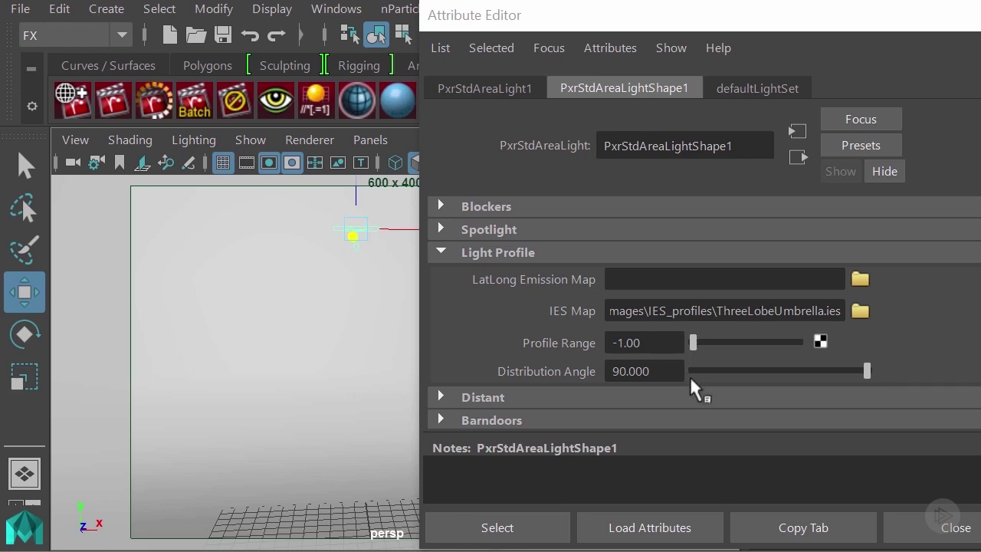
pyautogui.click(629, 370)
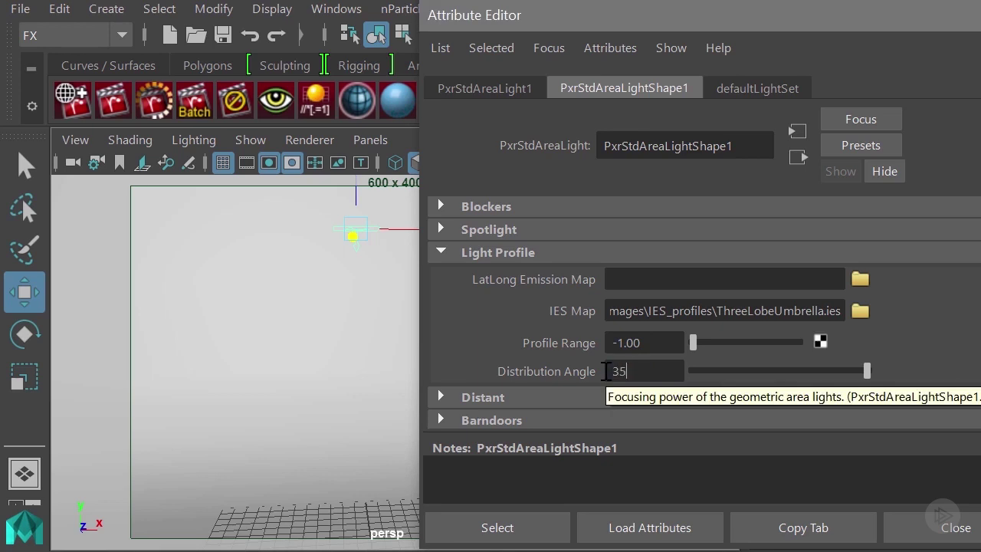
pyautogui.write('35')
pyautogui.press('Return')
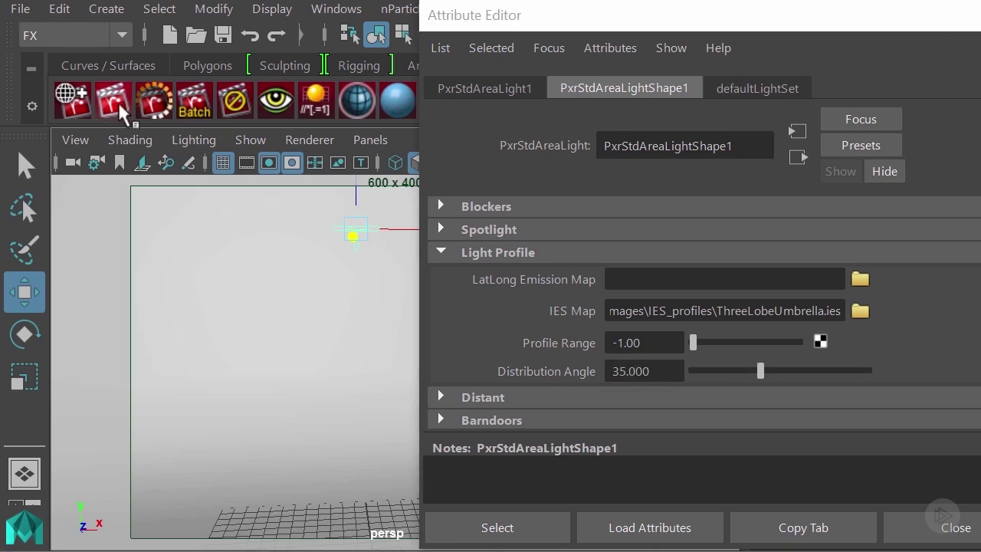
# Step: Test-render the 35° angle with raised exposure, then stop, close and discard it
pyautogui.click(120, 105)
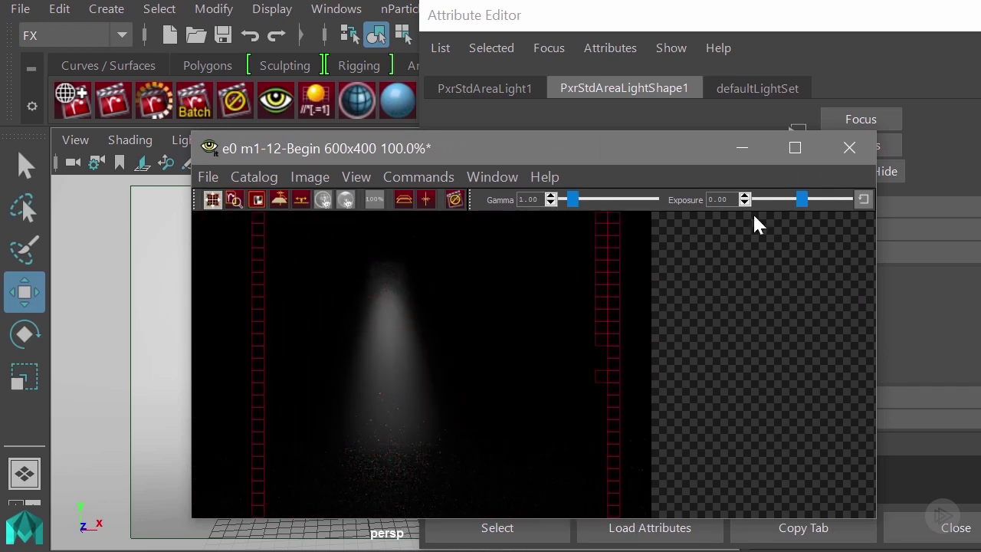
pyautogui.moveTo(804, 201); pyautogui.dragTo(818, 200)
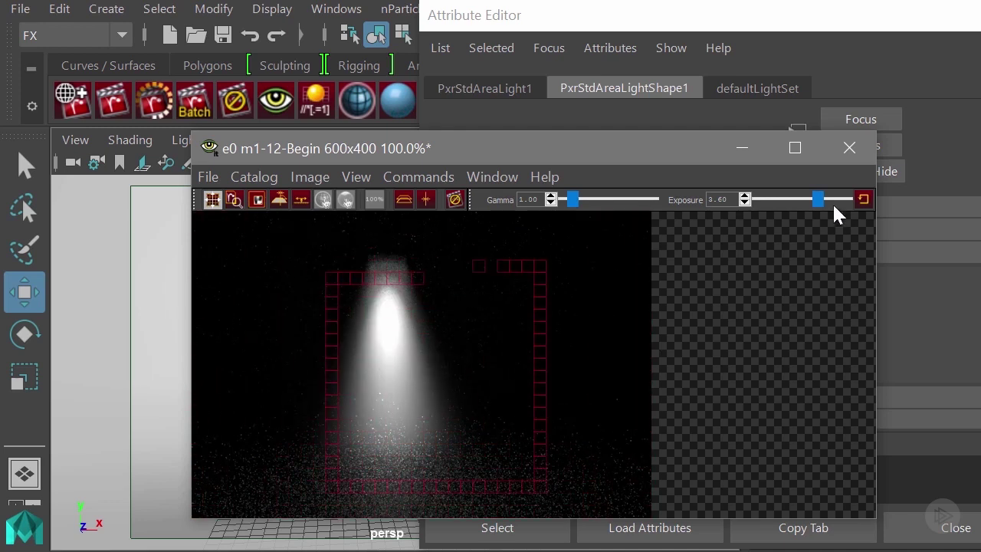
pyautogui.click(455, 198)
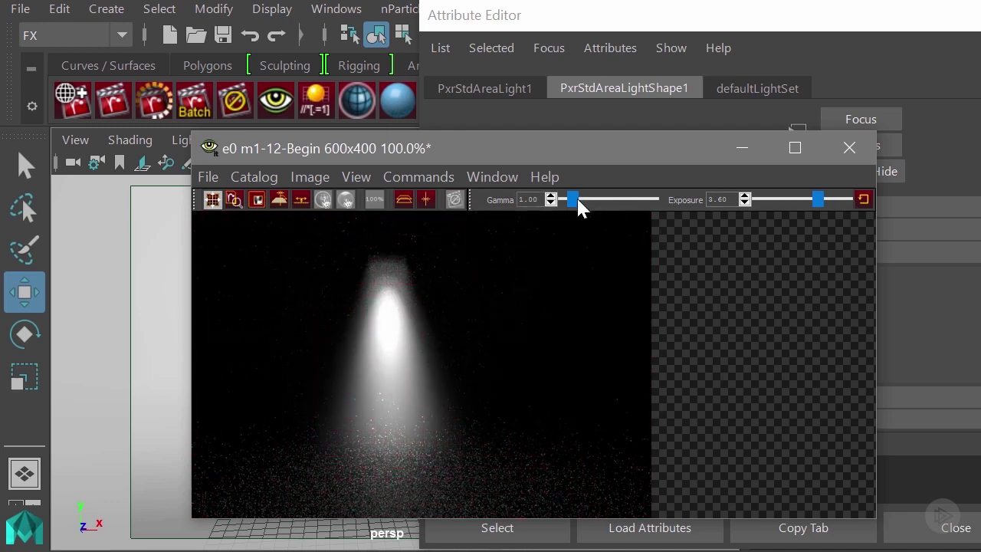
pyautogui.click(857, 147)
pyautogui.click(448, 328)
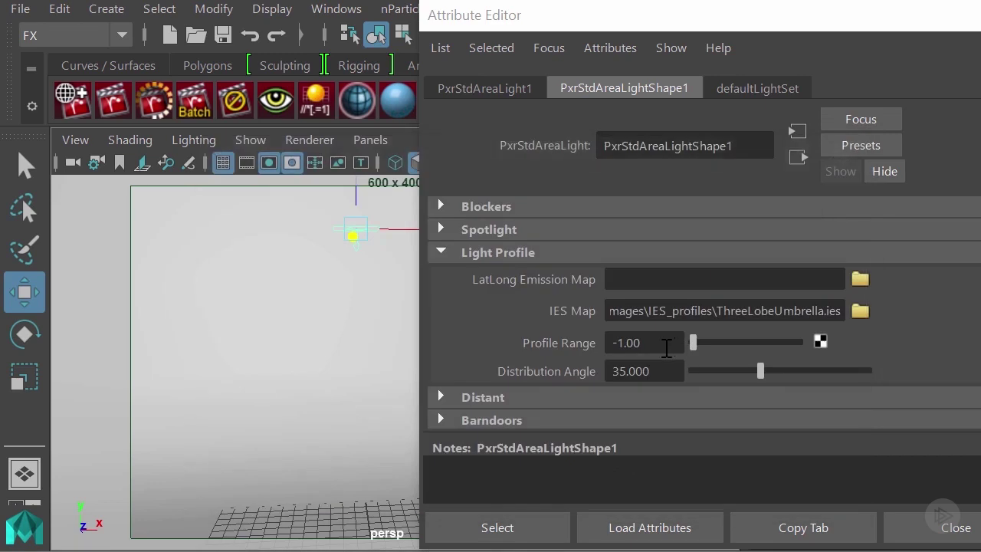
# Step: Set the Distribution Angle back to 90
pyautogui.doubleClick(651, 371)
pyautogui.write('90')
pyautogui.press('Return')
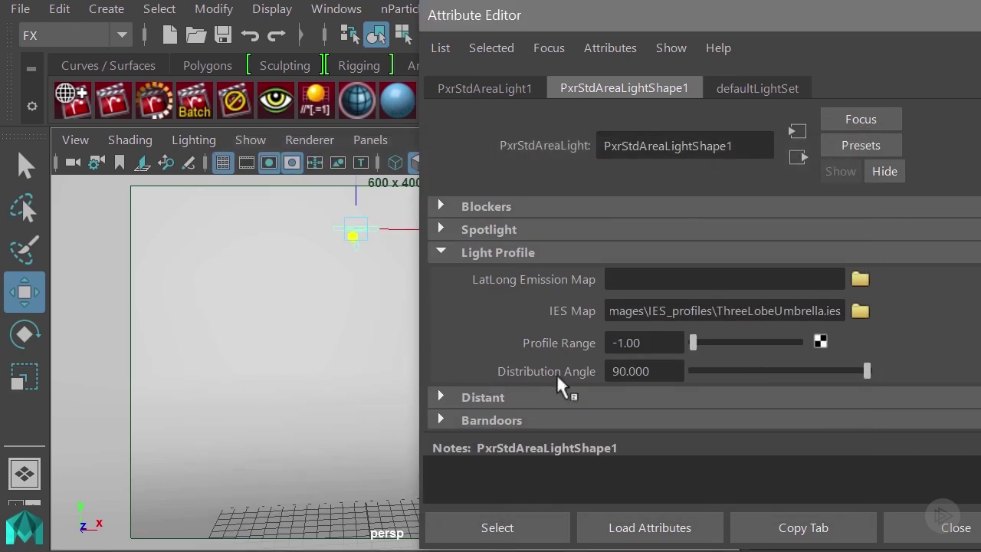
# Step: Open the IES Map file browser and compare IES Light Collection previews from Medium Scatter to Three Lobe Umbrella
pyautogui.click(860, 311)
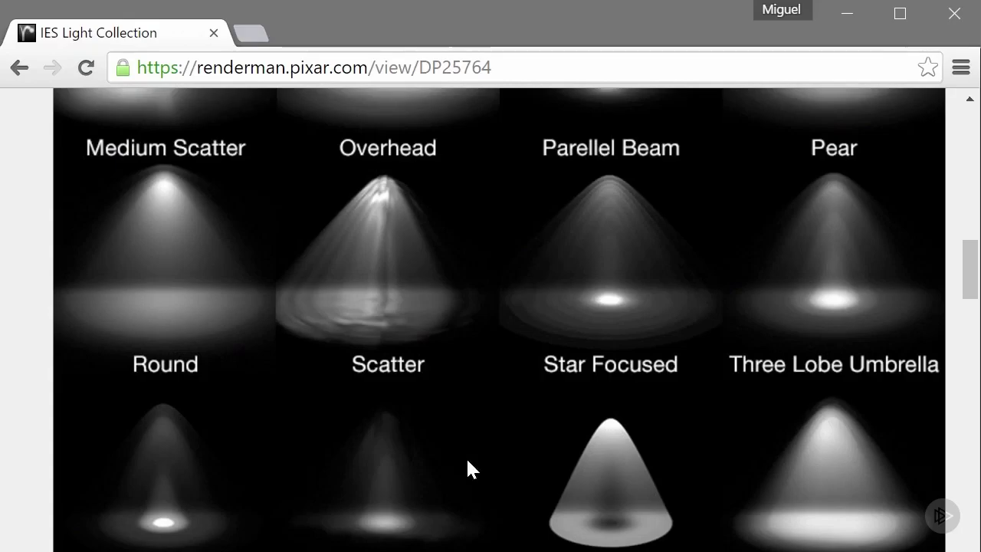
pyautogui.scroll(-5, 452, 329)
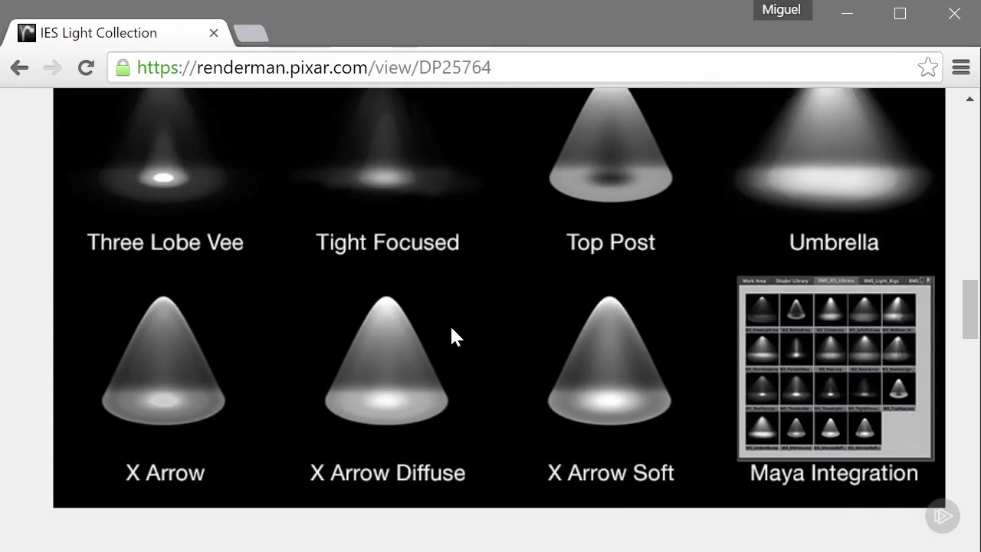
pyautogui.scroll(1, 452, 329)
pyautogui.scroll(12, 452, 337)
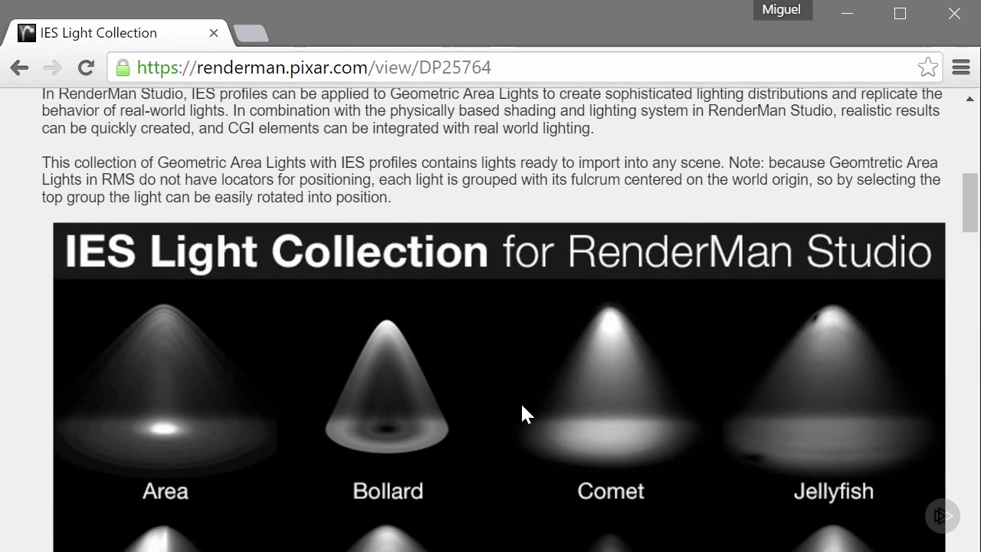
pyautogui.scroll(-4, 540, 406)
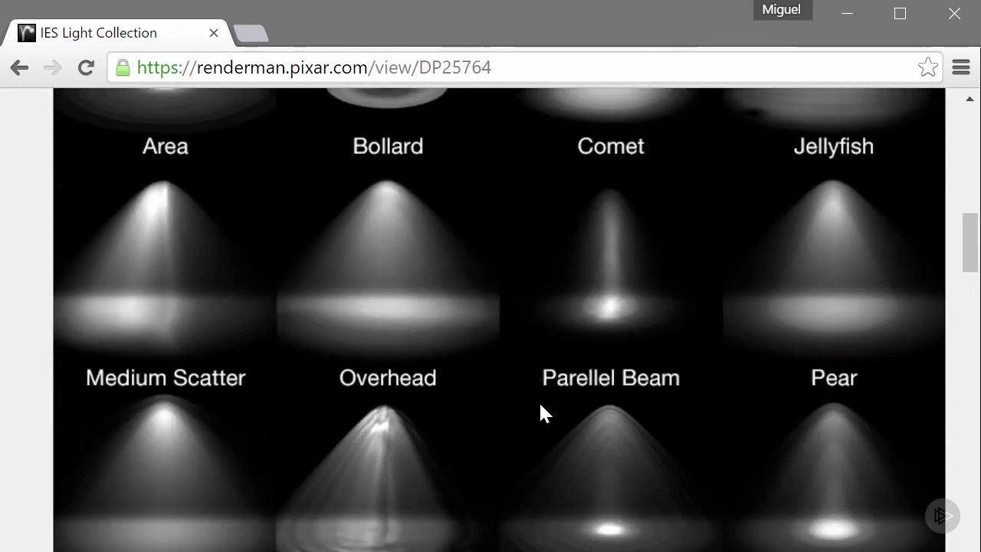
pyautogui.scroll(-3, 540, 406)
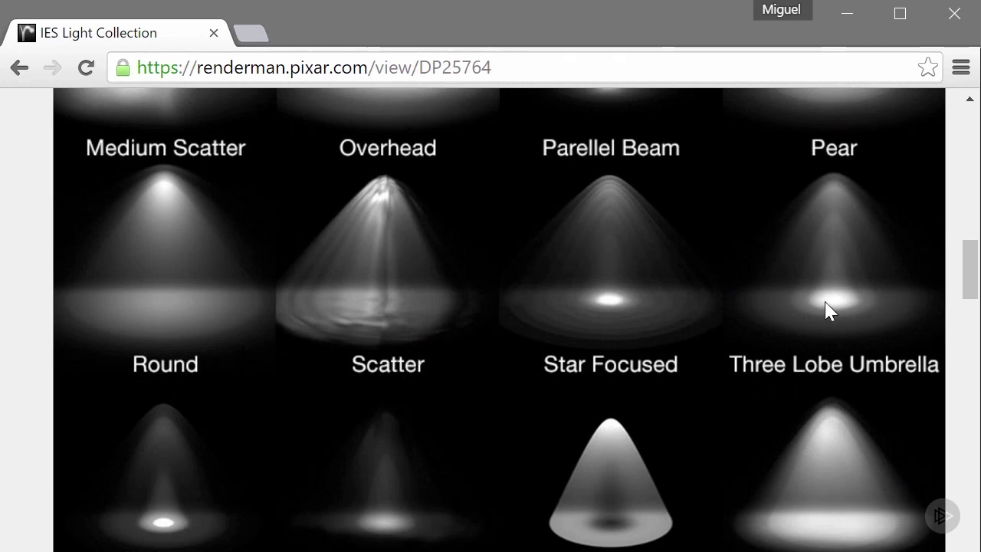
pyautogui.scroll(-2, 706, 296)
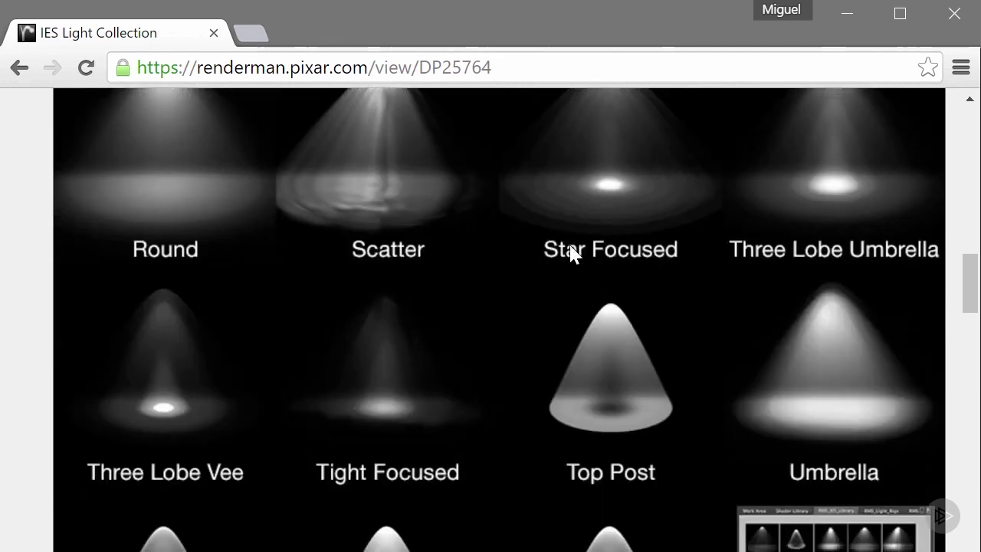
pyautogui.scroll(-3, 185, 378)
pyautogui.scroll(3, 210, 386)
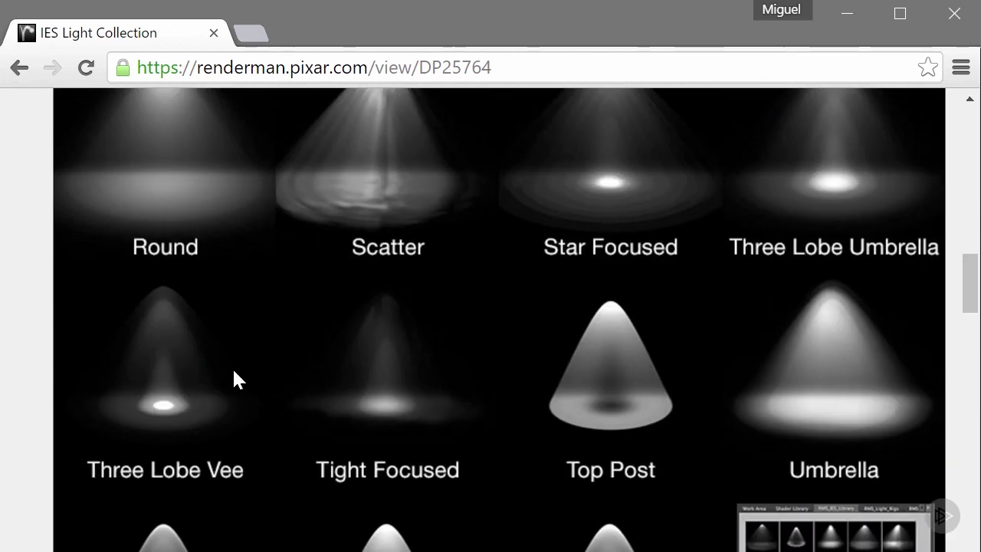
pyautogui.scroll(2, 670, 314)
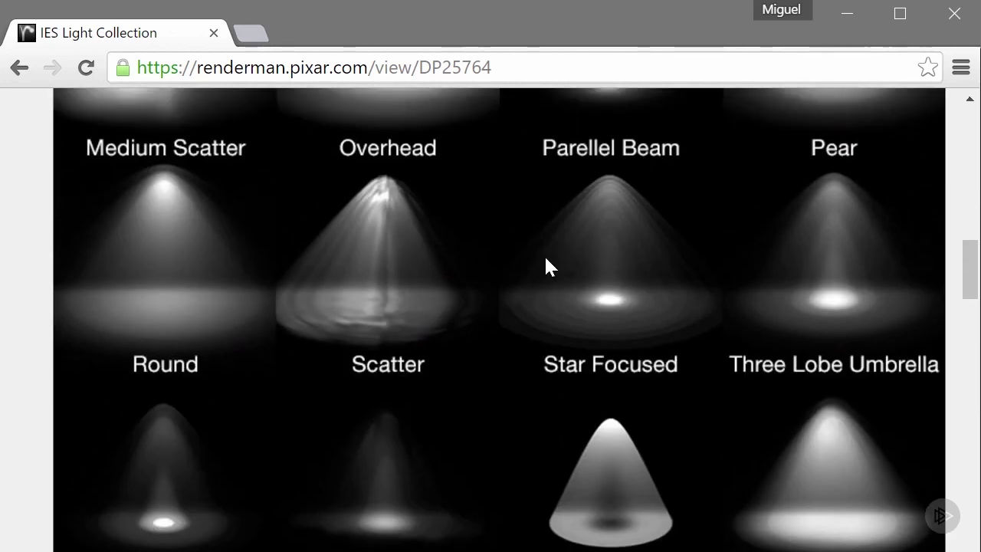
# Step: Load StarFocused.IES from sourceimages/IES_profiles as the IES Map and start a RenderMan render
pyautogui.click(847, 16)
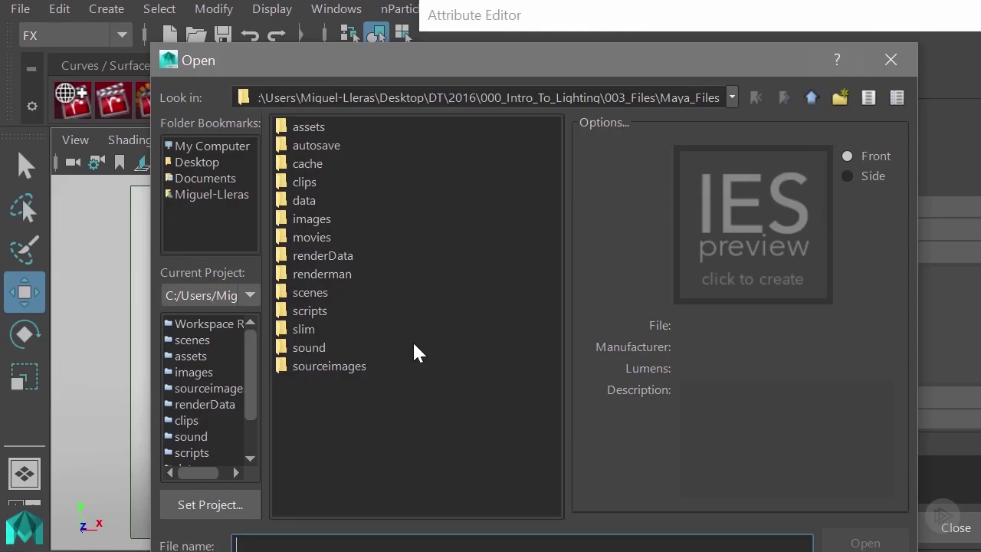
pyautogui.doubleClick(336, 366)
pyautogui.doubleClick(345, 182)
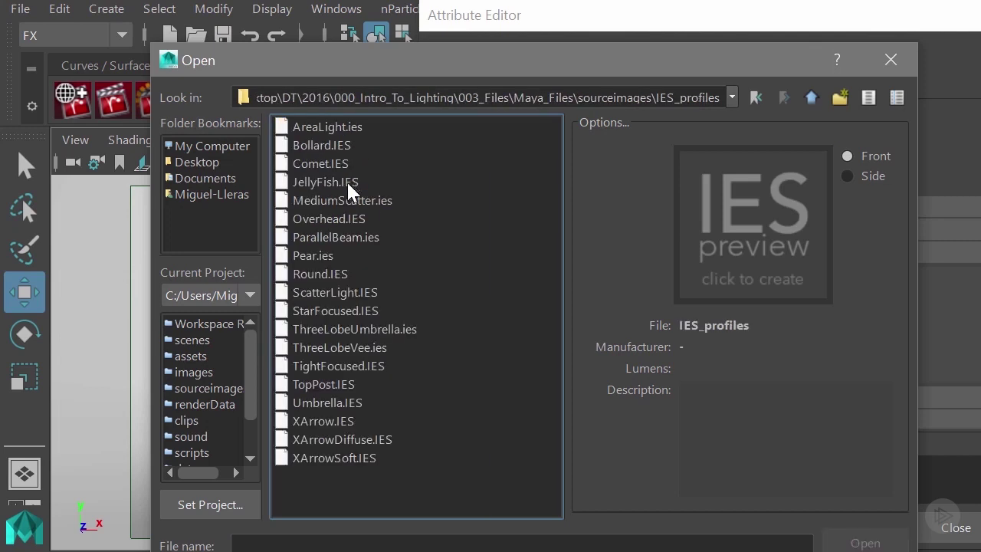
pyautogui.click(310, 311)
pyautogui.click(869, 542)
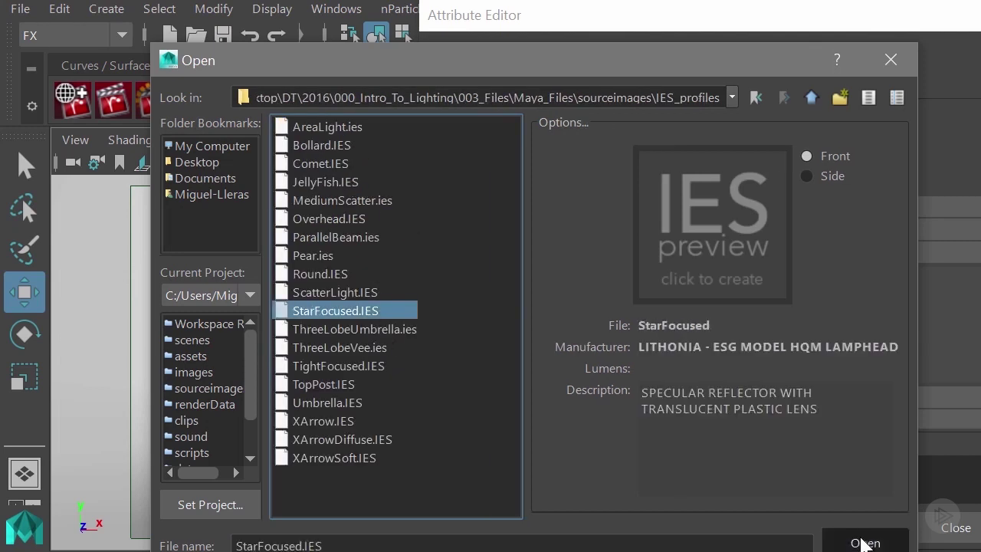
pyautogui.click(117, 107)
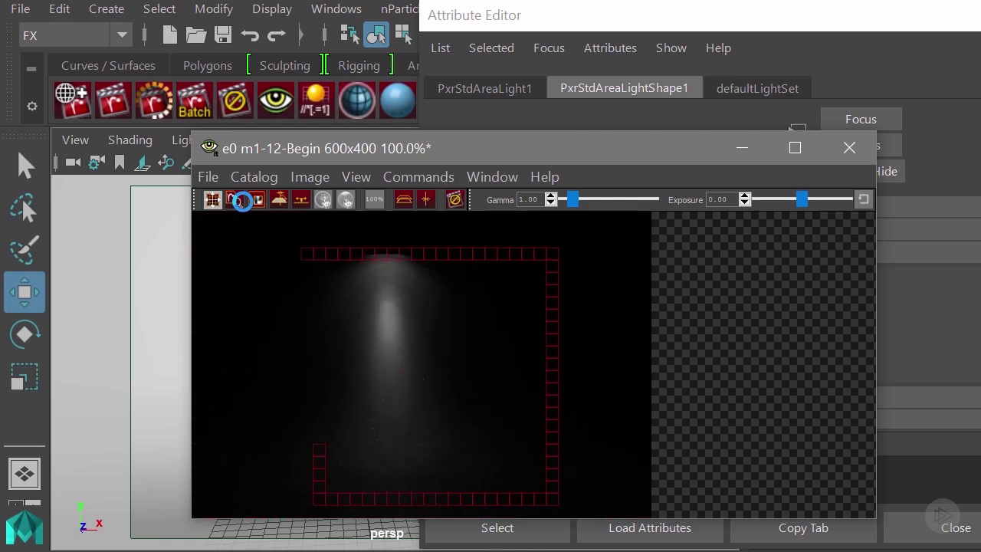
pyautogui.moveTo(604, 156); pyautogui.dragTo(578, 102)
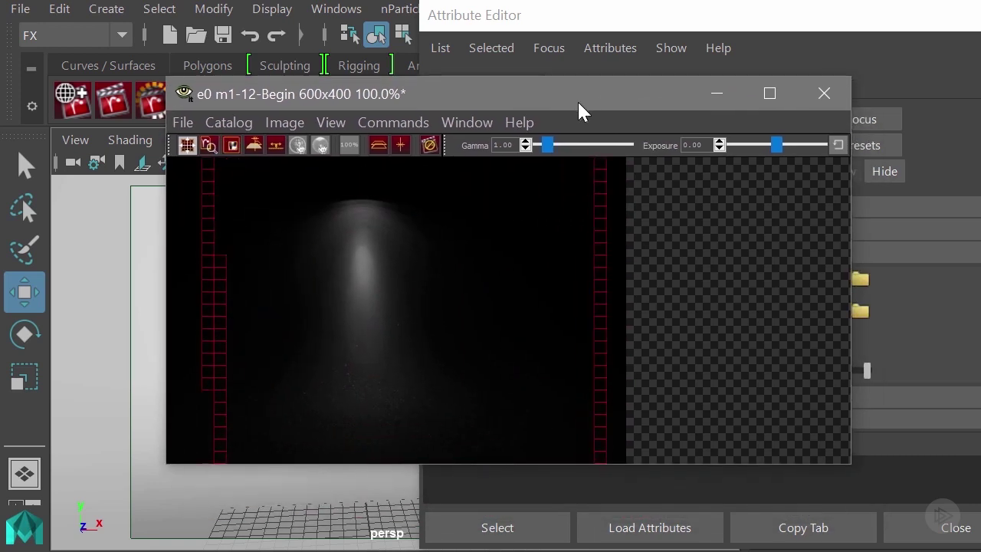